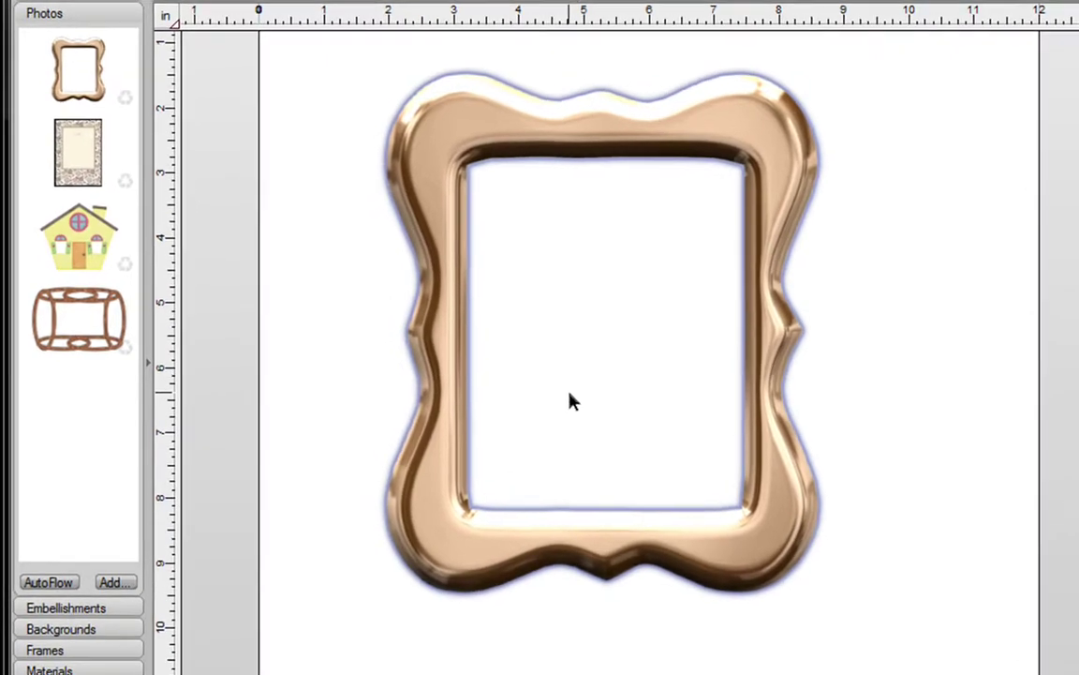
- Add the bronze ornate frame image to the Frames collection, then swap the page's original for the new frame
left_click(135, 653)
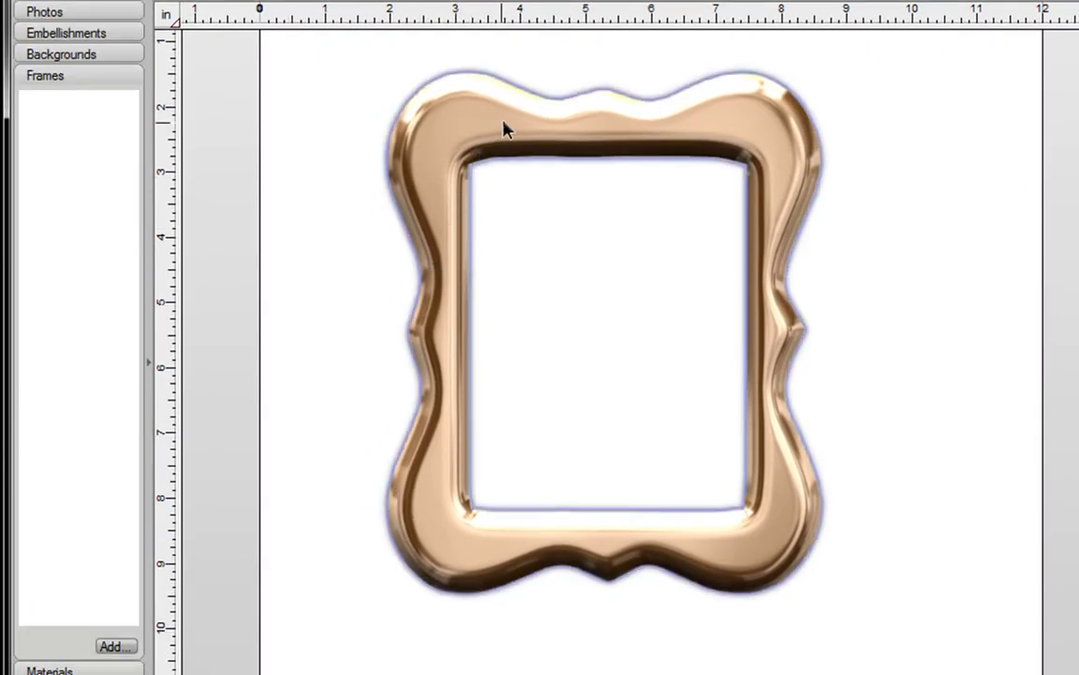
left_click_drag(504, 129, 106, 138)
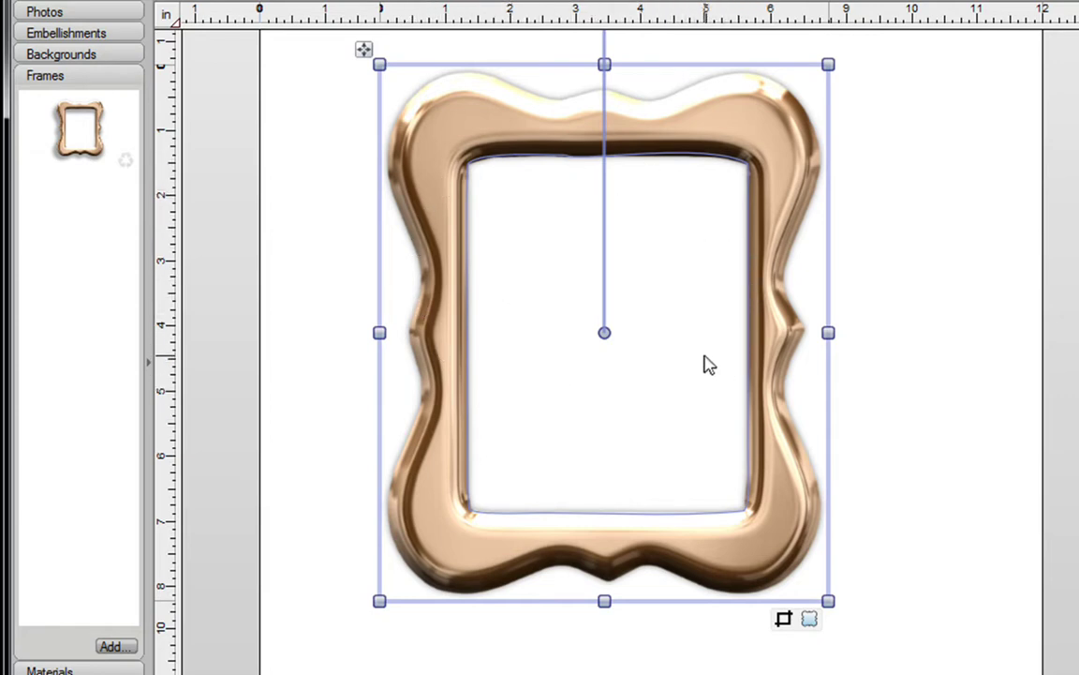
key("Delete")
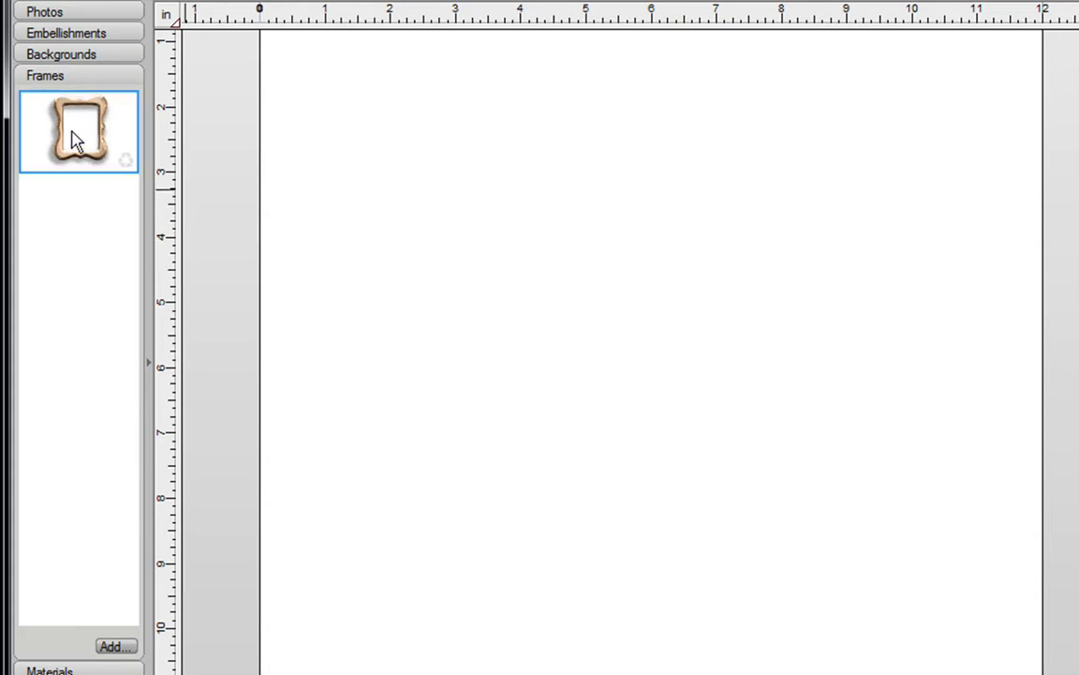
left_click_drag(77, 139, 622, 336)
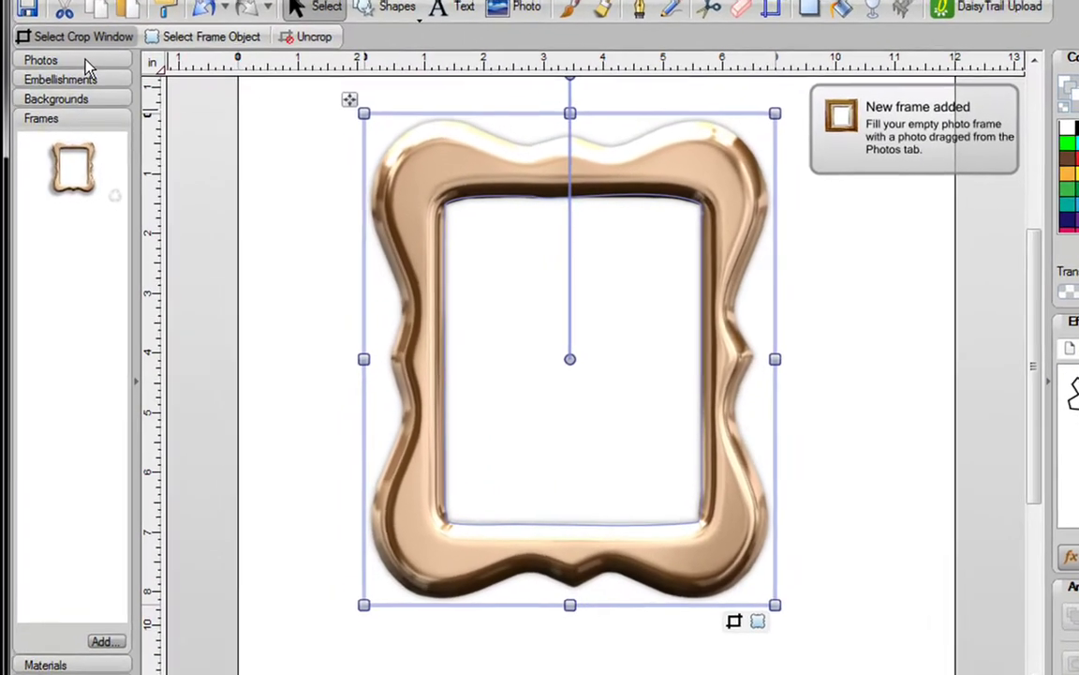
- Import the "boy with umbrella" and "bride and groom running" pictures into the Photos collection
left_click(84, 61)
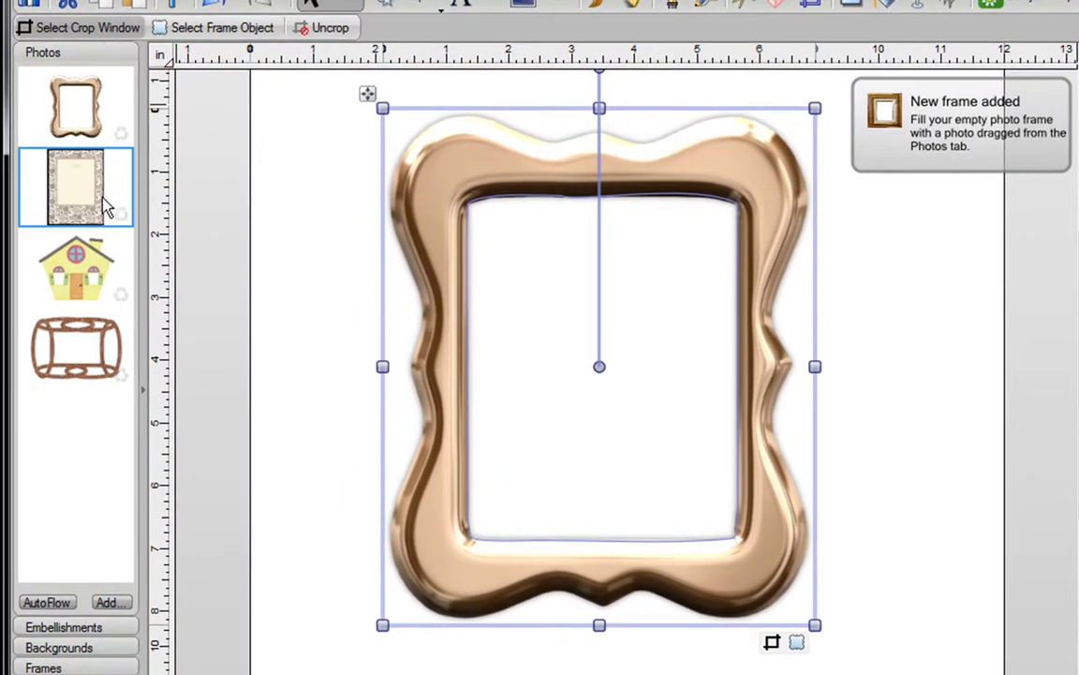
left_click(107, 603)
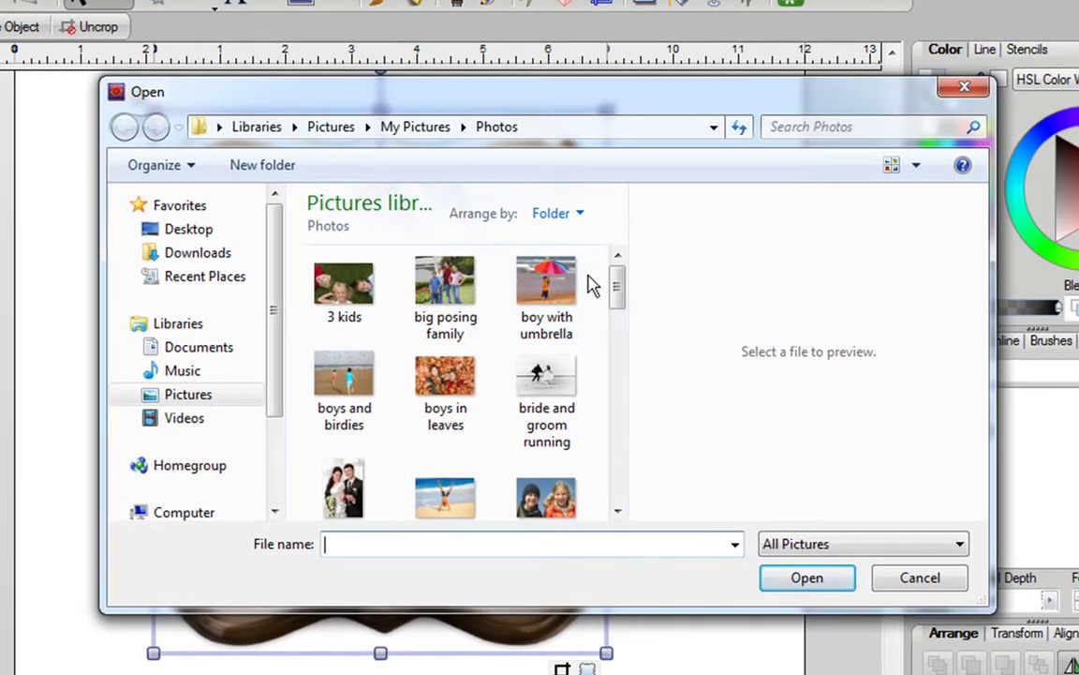
left_click(570, 289)
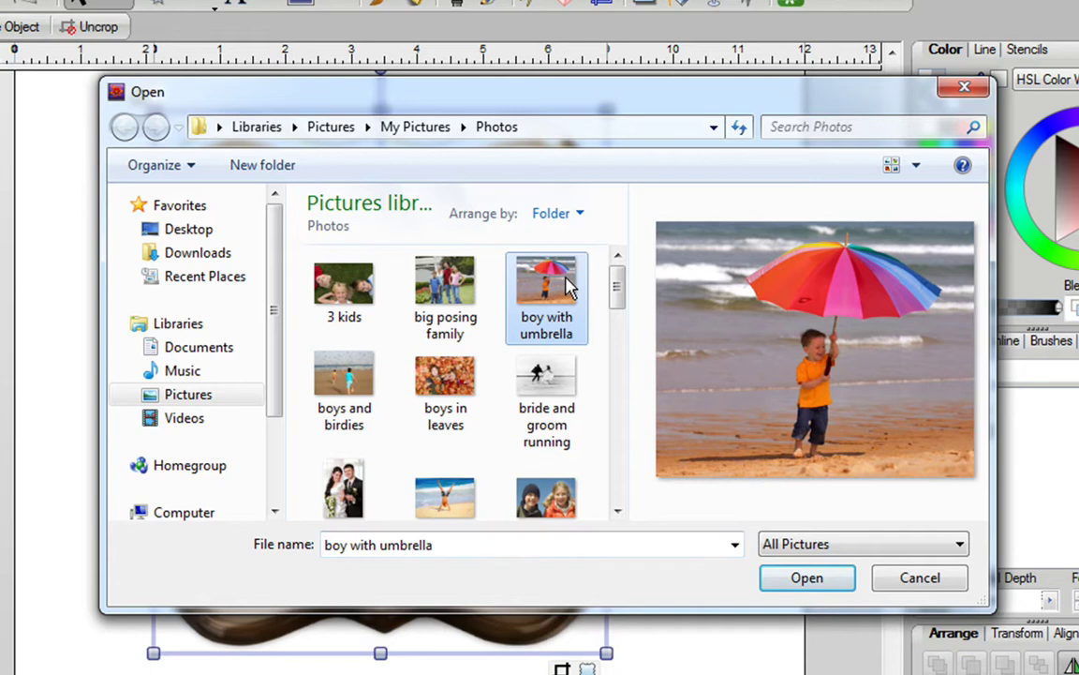
left_click(549, 378, "ctrl")
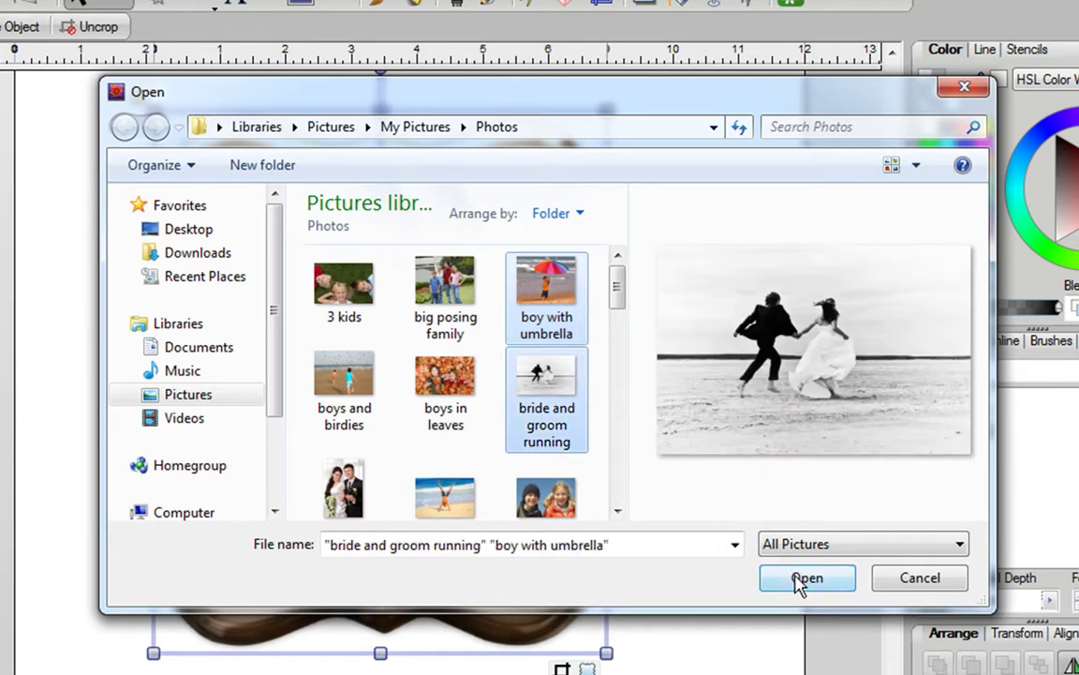
left_click(799, 579)
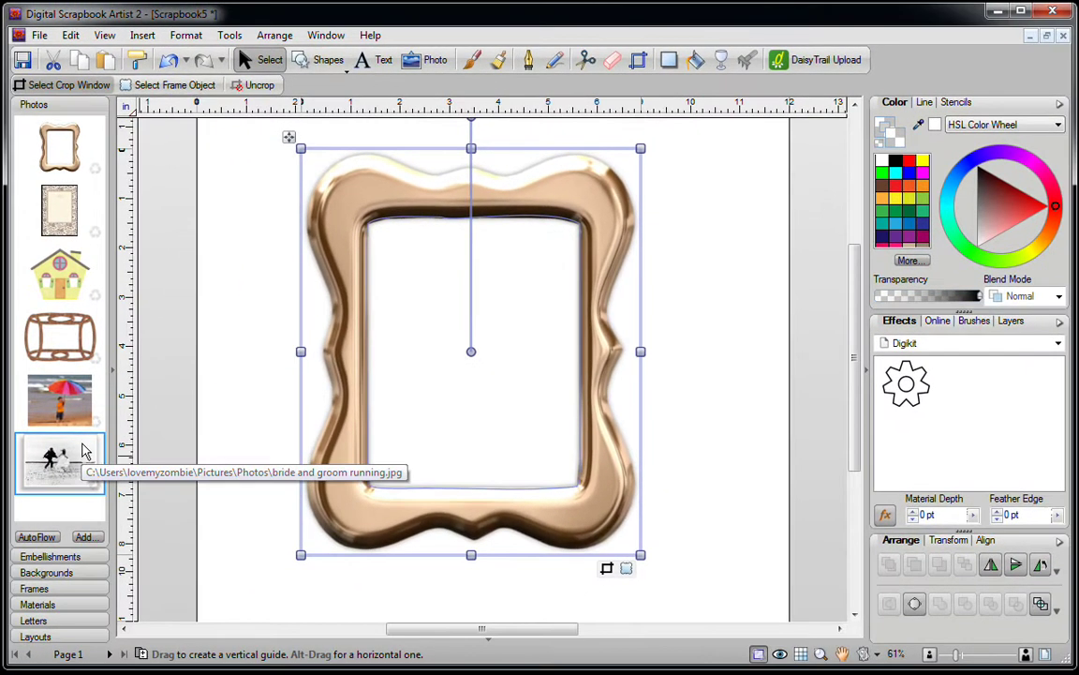
- Fill the bronze frame with the bride and groom running photo, then enlarge it slightly and reposition it so both figures fit
left_click_drag(62, 464, 497, 370)
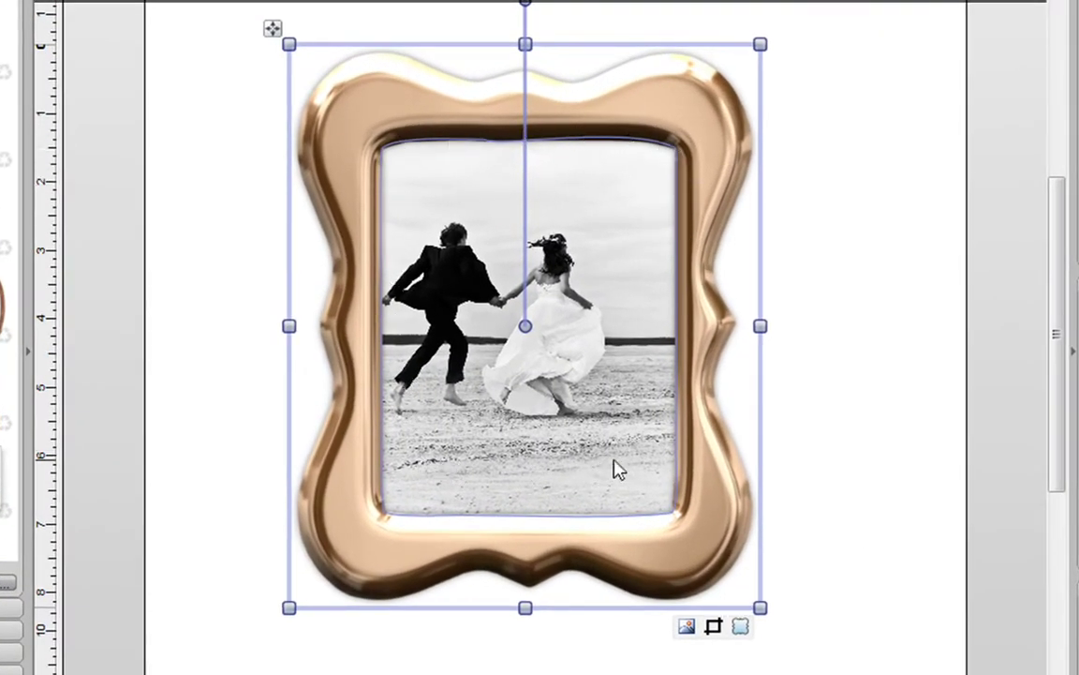
left_click(713, 627)
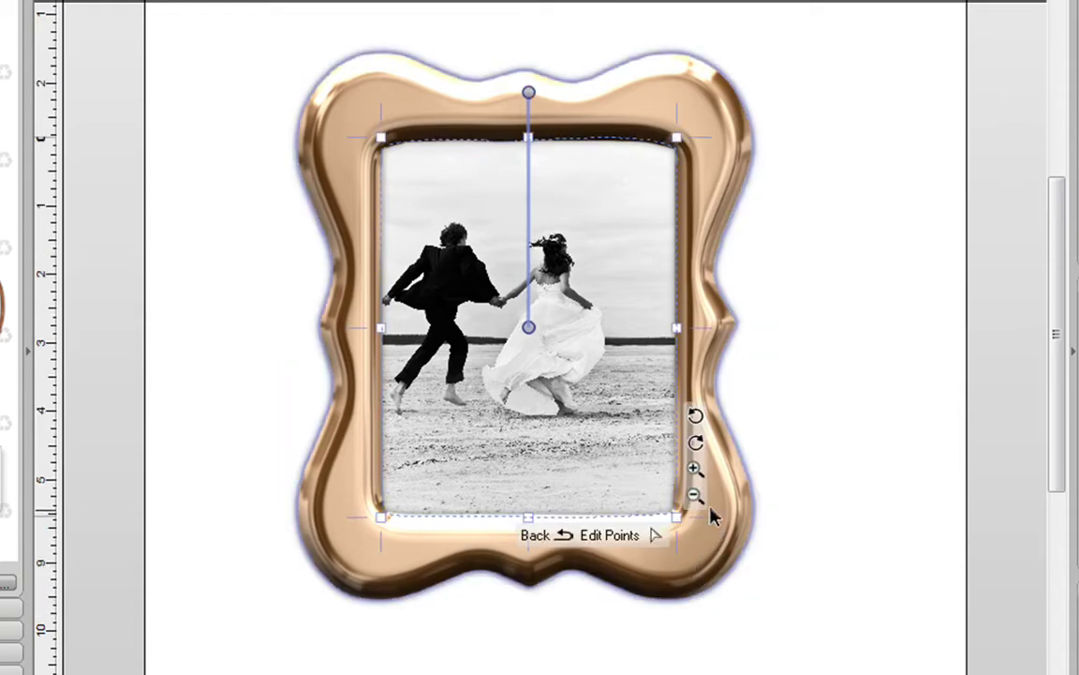
left_click(695, 470)
left_click(695, 471)
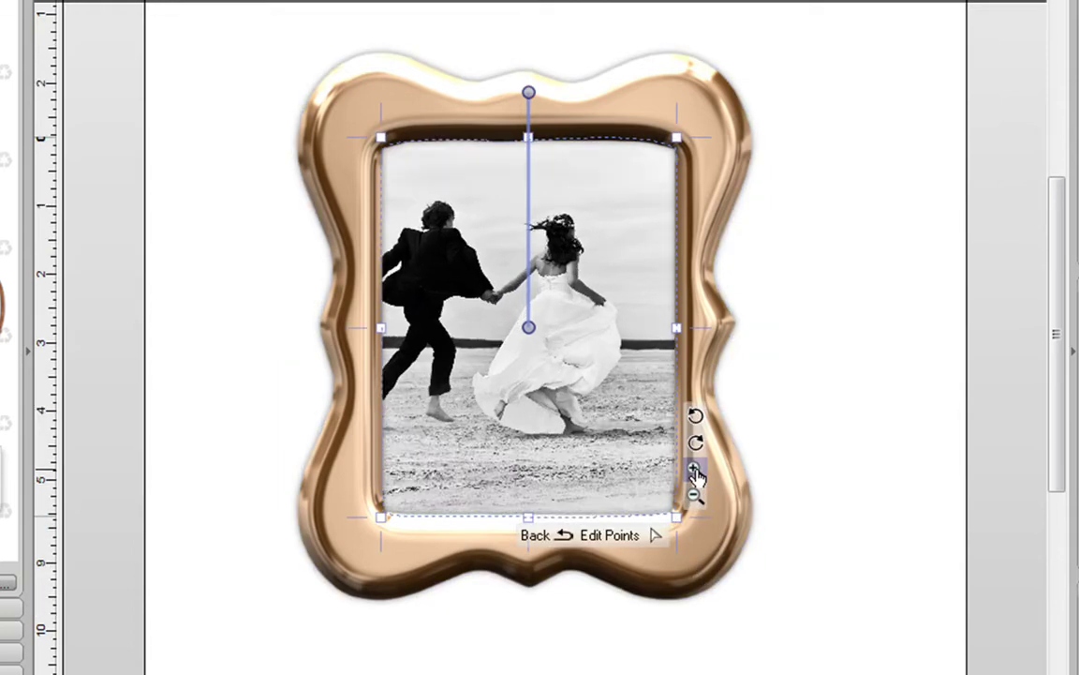
left_click(696, 496)
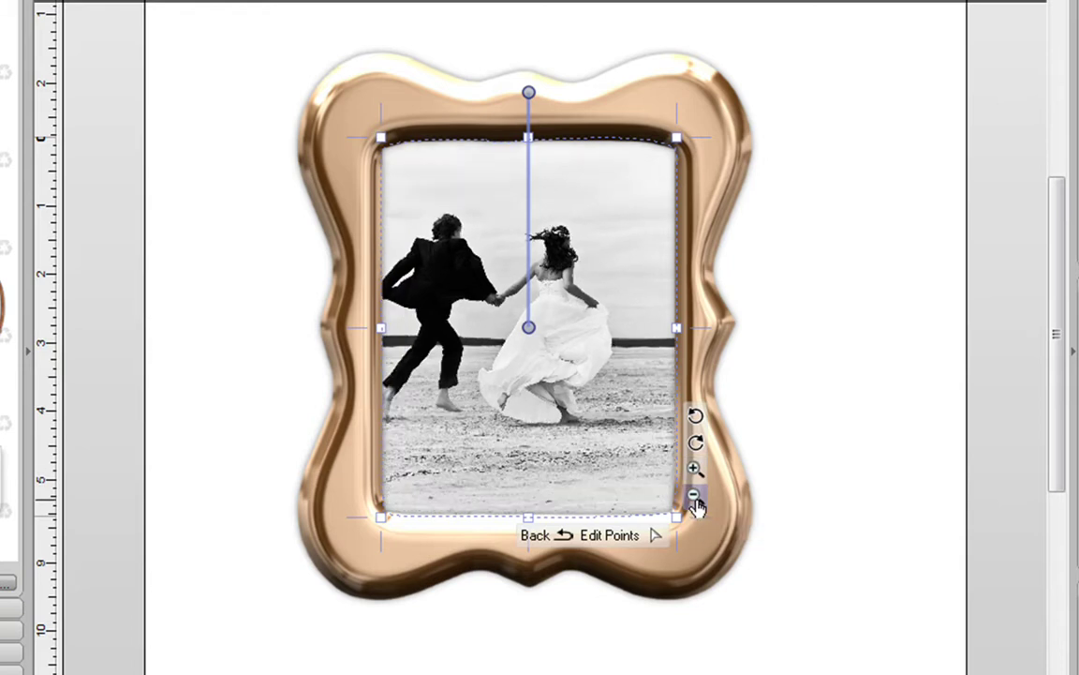
left_click_drag(452, 437, 483, 433)
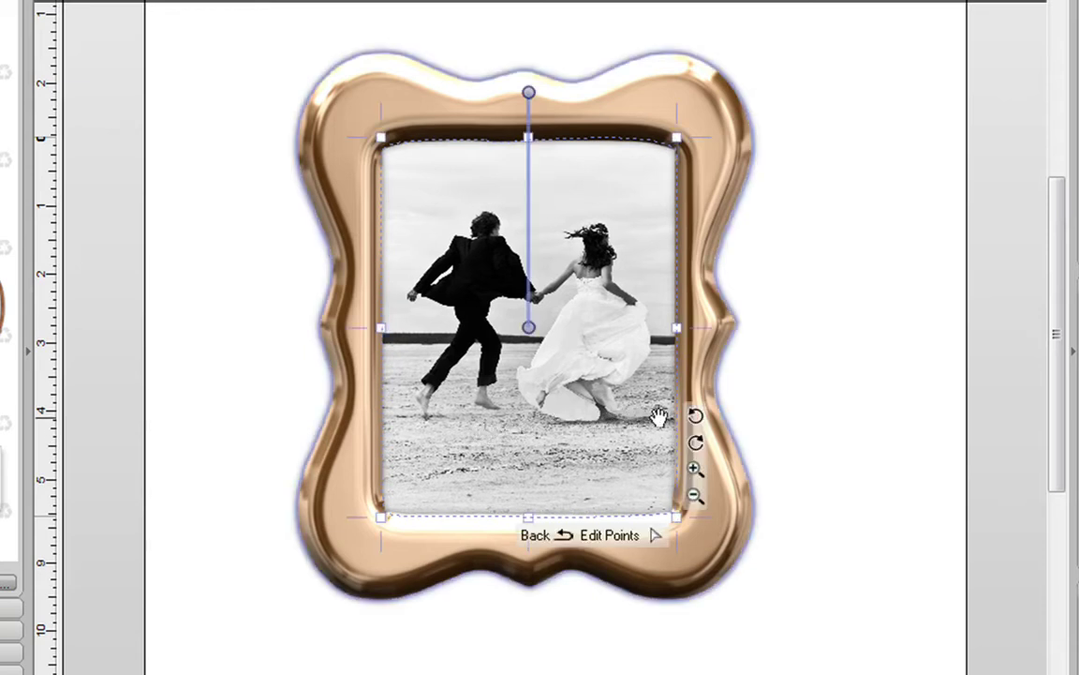
left_click(701, 419)
left_click(706, 444)
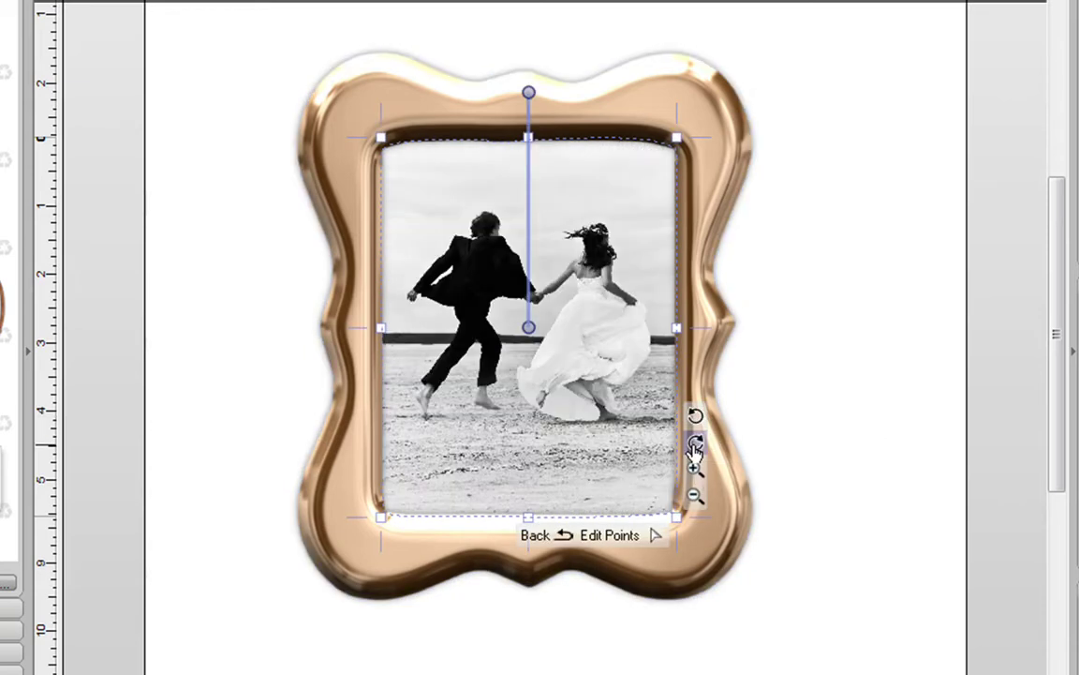
left_click(824, 419)
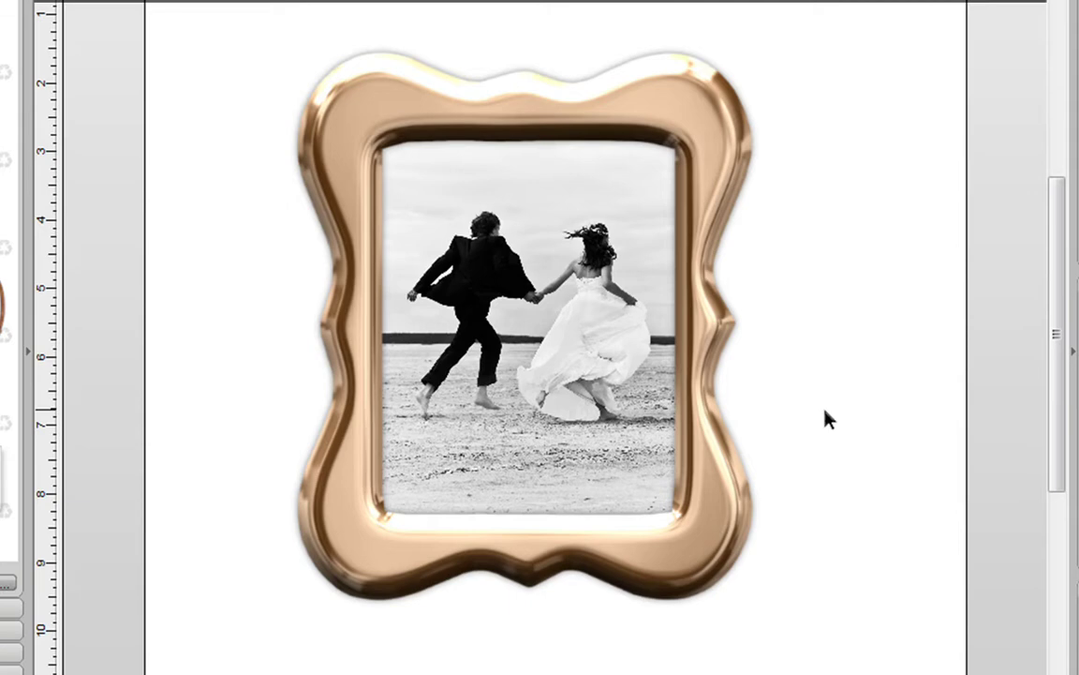
- Delete the bronze framed photo from the page and place the floral bordered picture there
left_click(731, 107)
key("Delete")
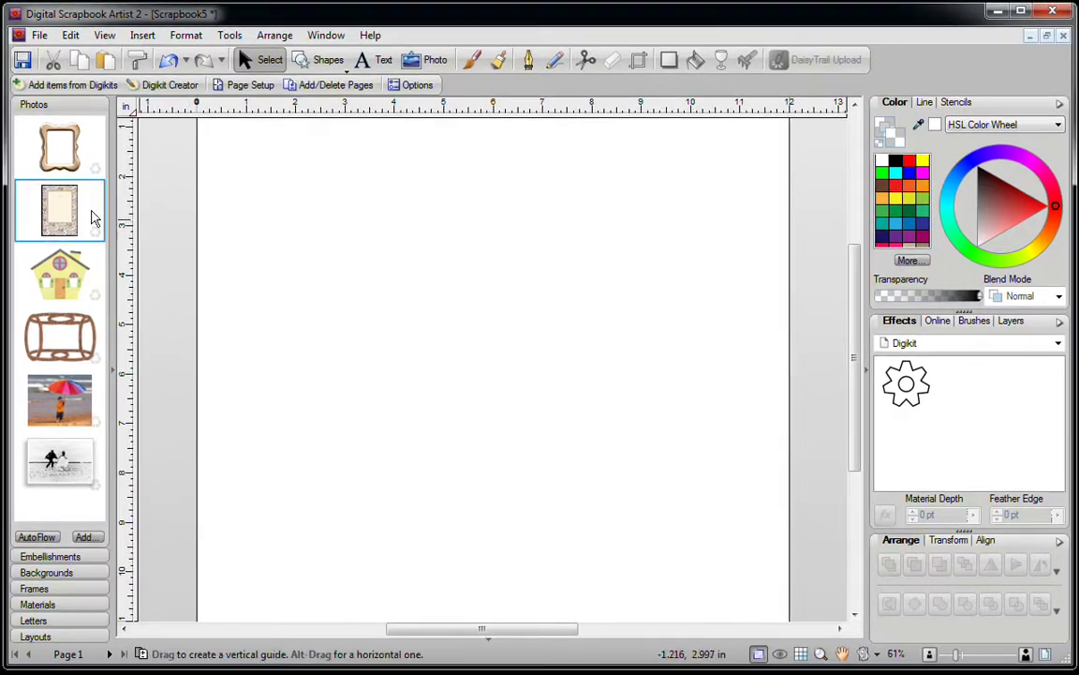
left_click_drag(93, 217, 513, 336)
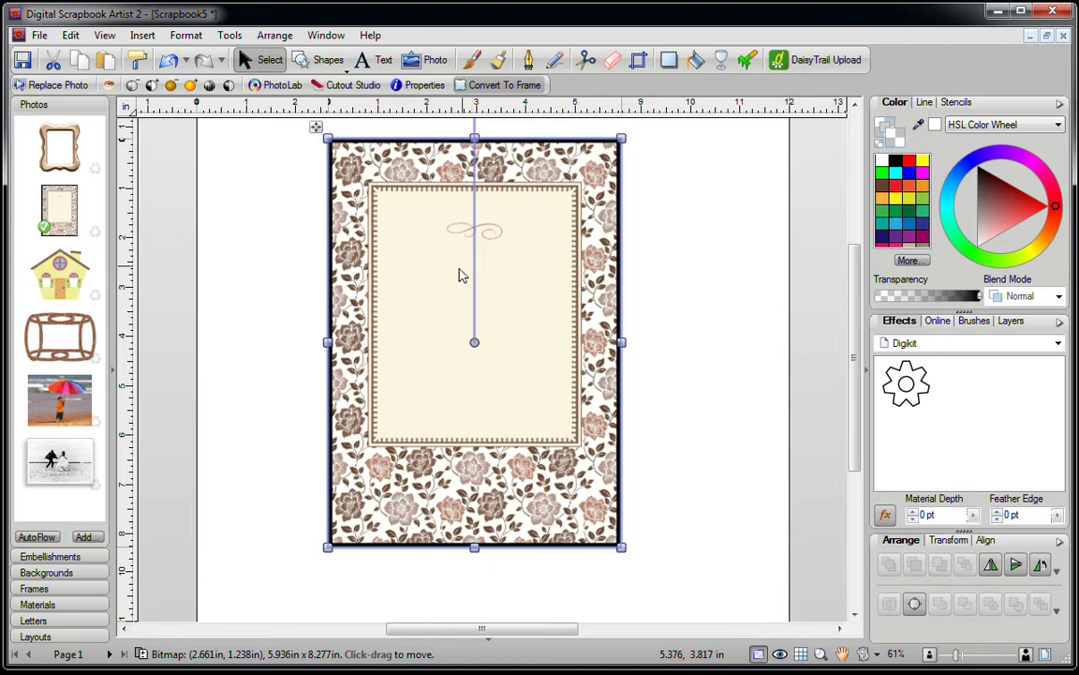
- Turn the floral picture into a frame by discarding its plain cream centre with a 48 pix Discard Brush
left_click(105, 588)
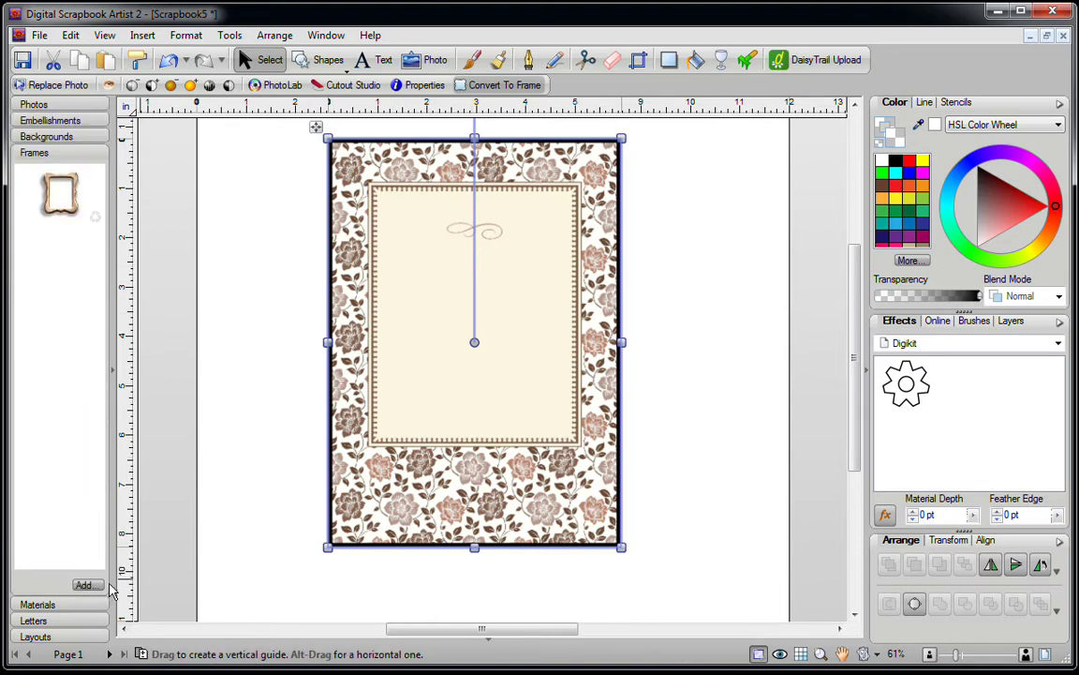
left_click_drag(569, 228, 76, 271)
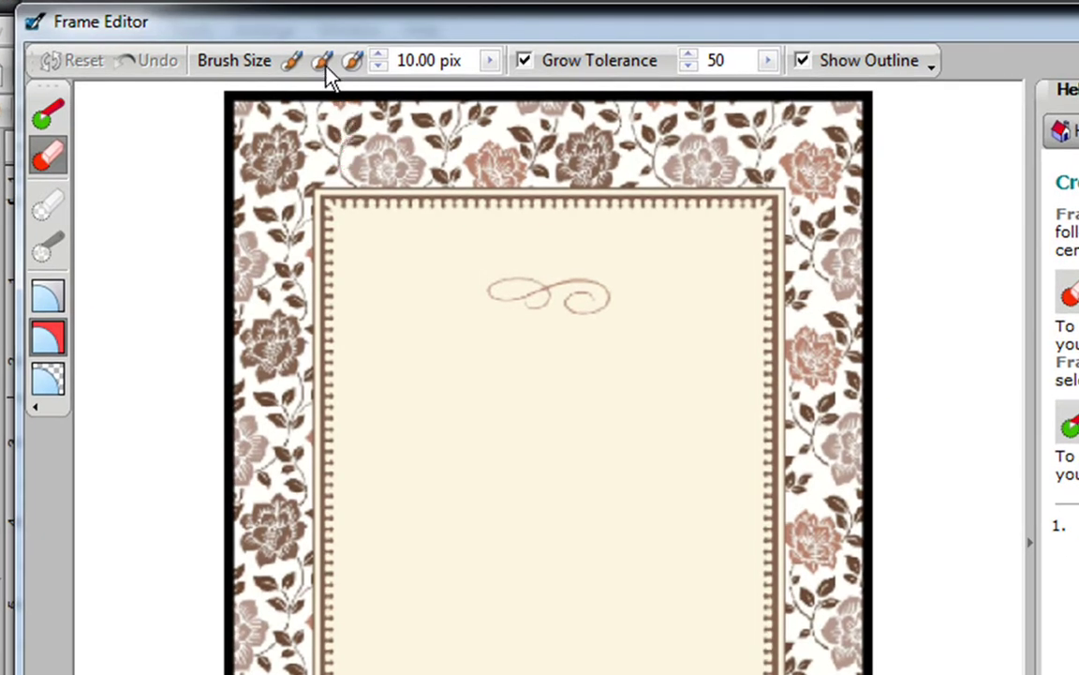
left_click(323, 61)
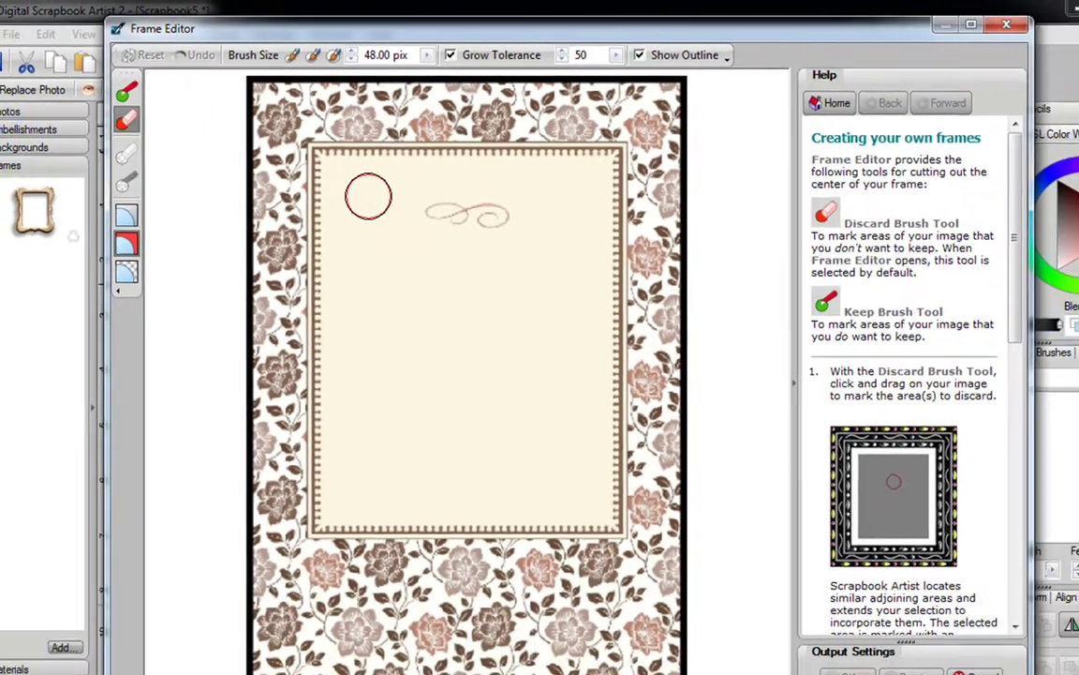
left_click(374, 201)
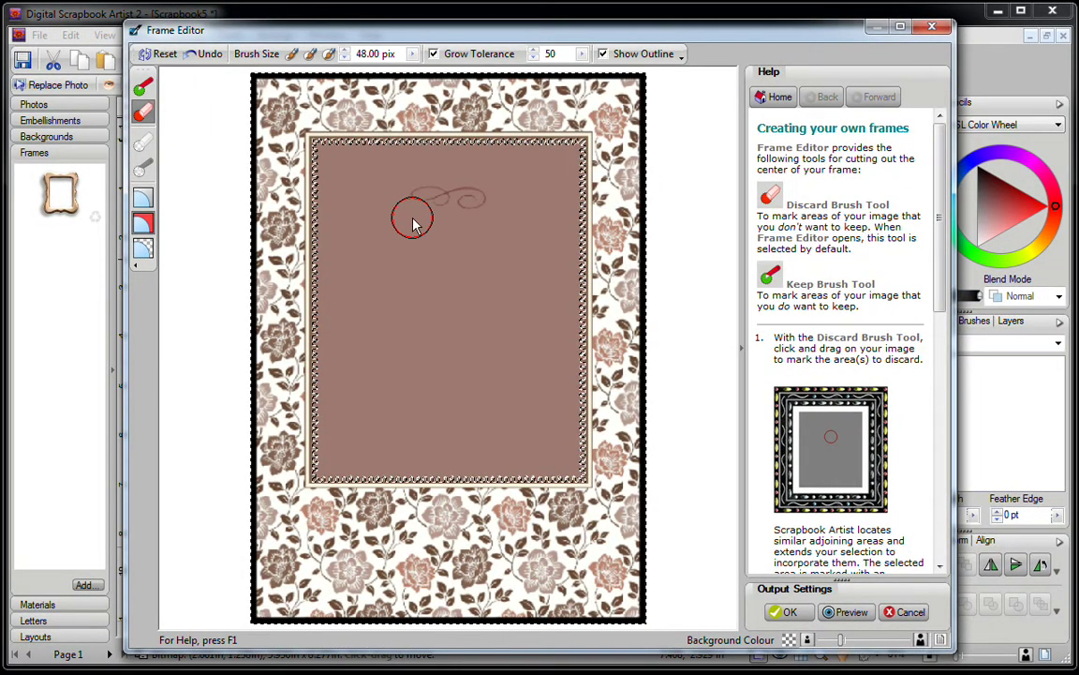
left_click(867, 614)
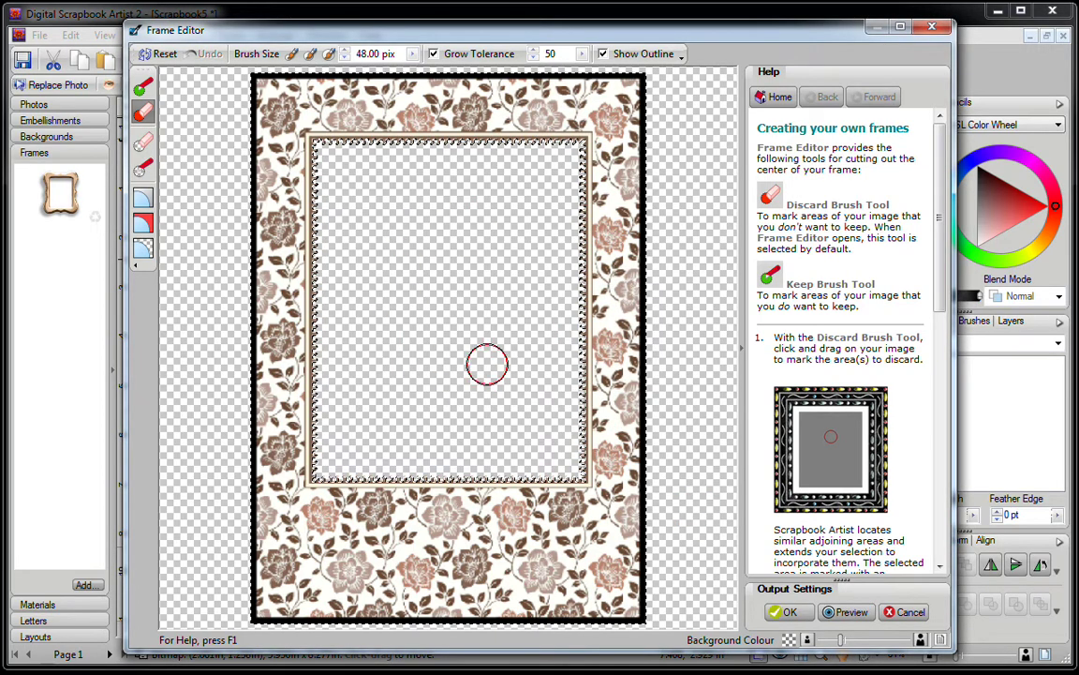
left_click(790, 612)
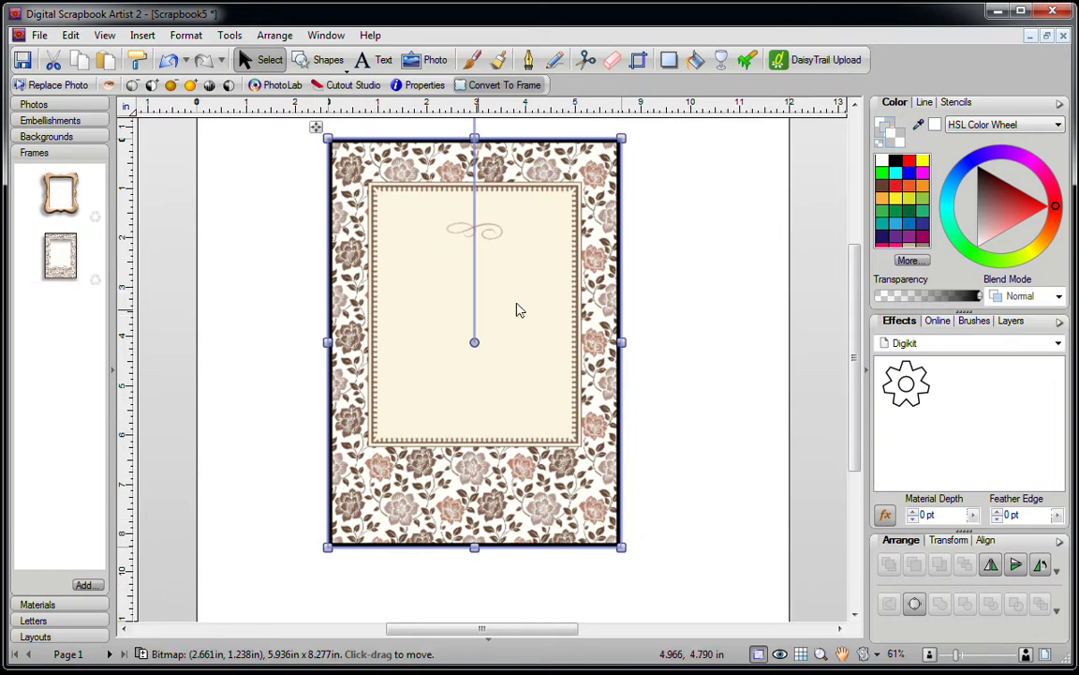
- Replace the floral picture on the page with the new floral frame and fill it with the bride and groom running photo
key("Delete")
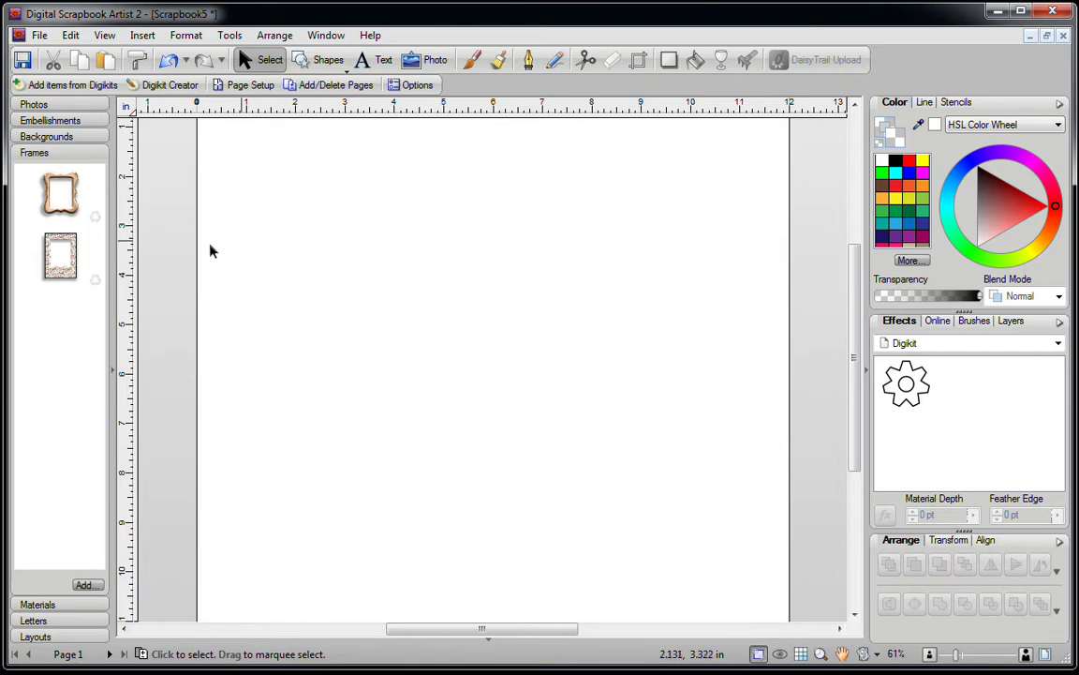
left_click_drag(60, 255, 436, 402)
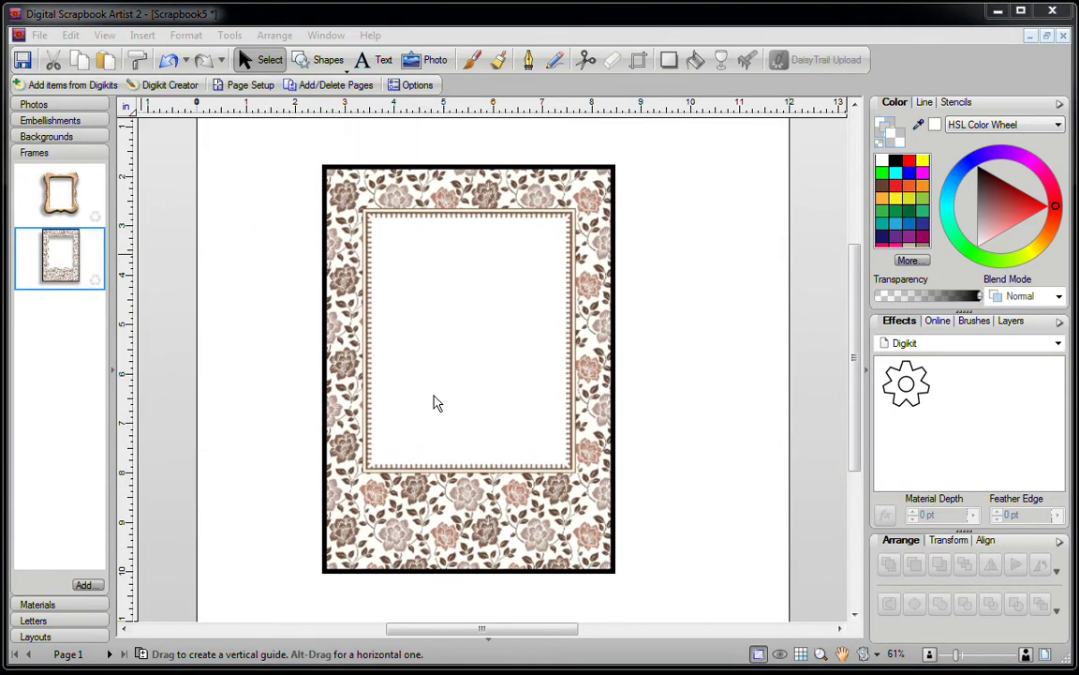
left_click(71, 104)
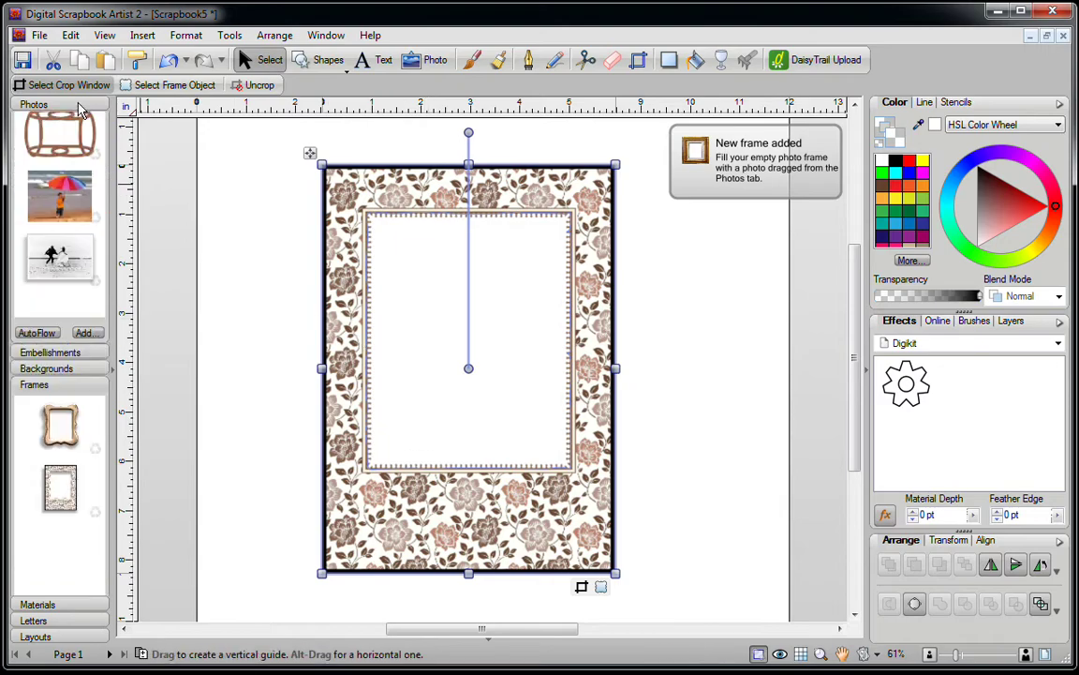
left_click_drag(91, 450, 439, 426)
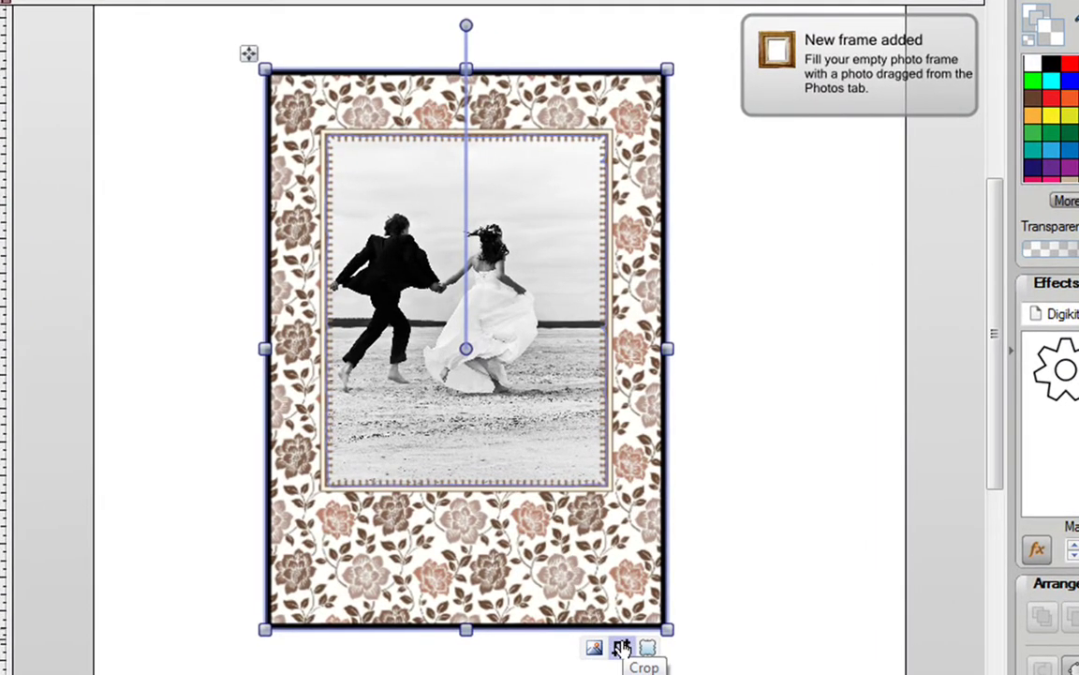
- Reposition the photo inside the floral frame's crop window so the running couple sits closer to the centre
left_click(620, 646)
left_click_drag(541, 494, 515, 418)
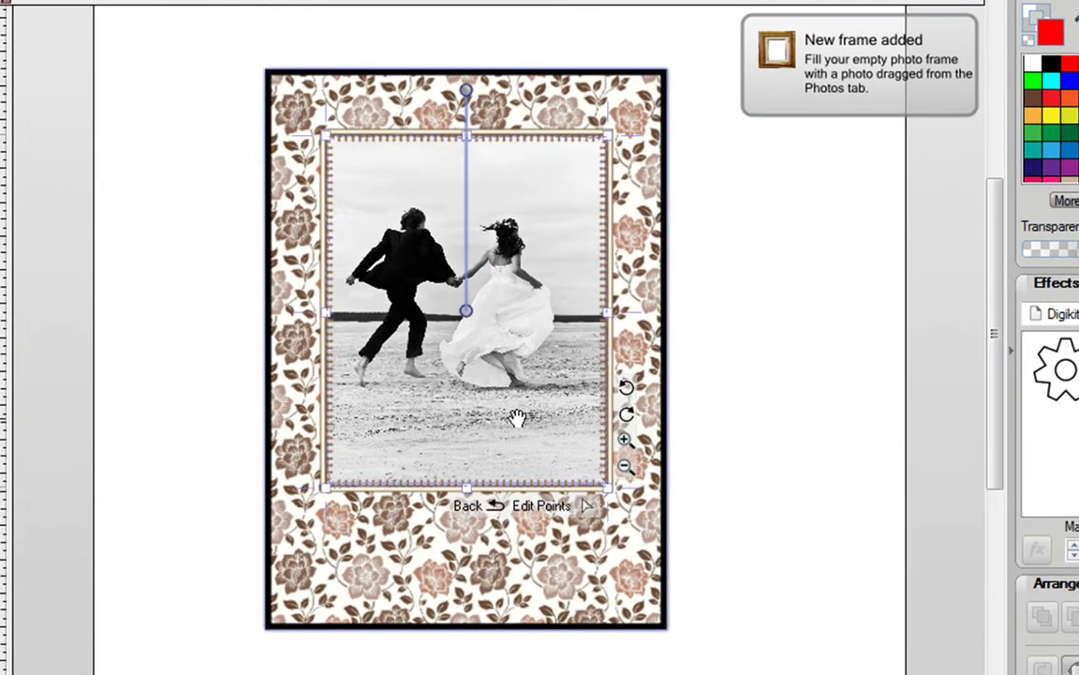
left_click(747, 381)
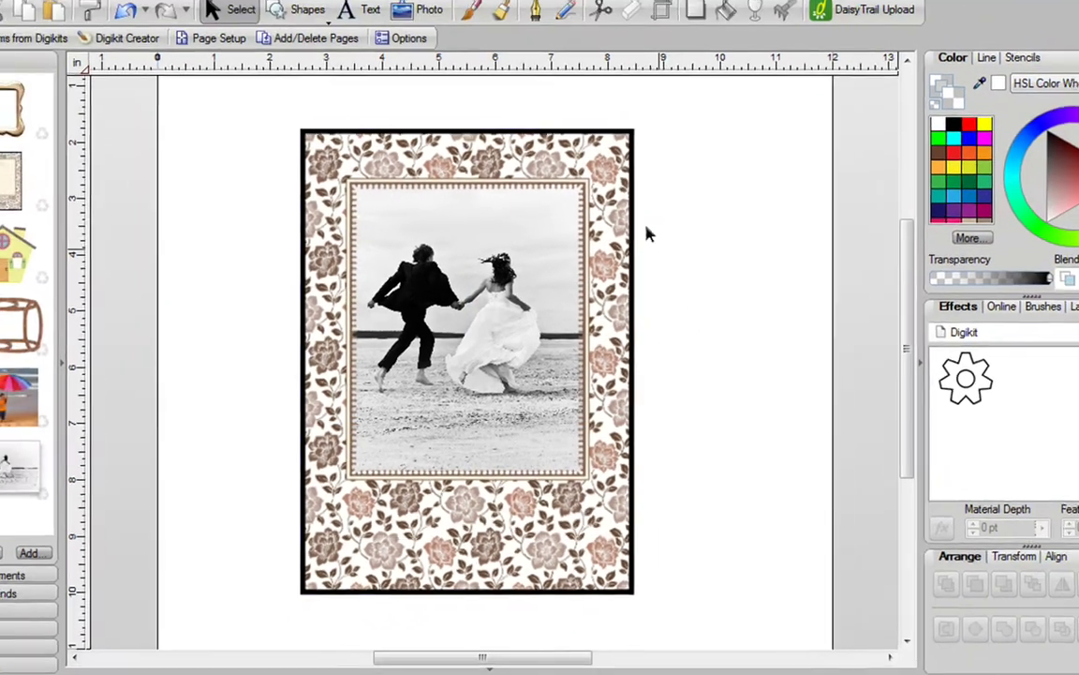
- Delete the floral framed photo and place the yellow house picture on the page
left_click(629, 134)
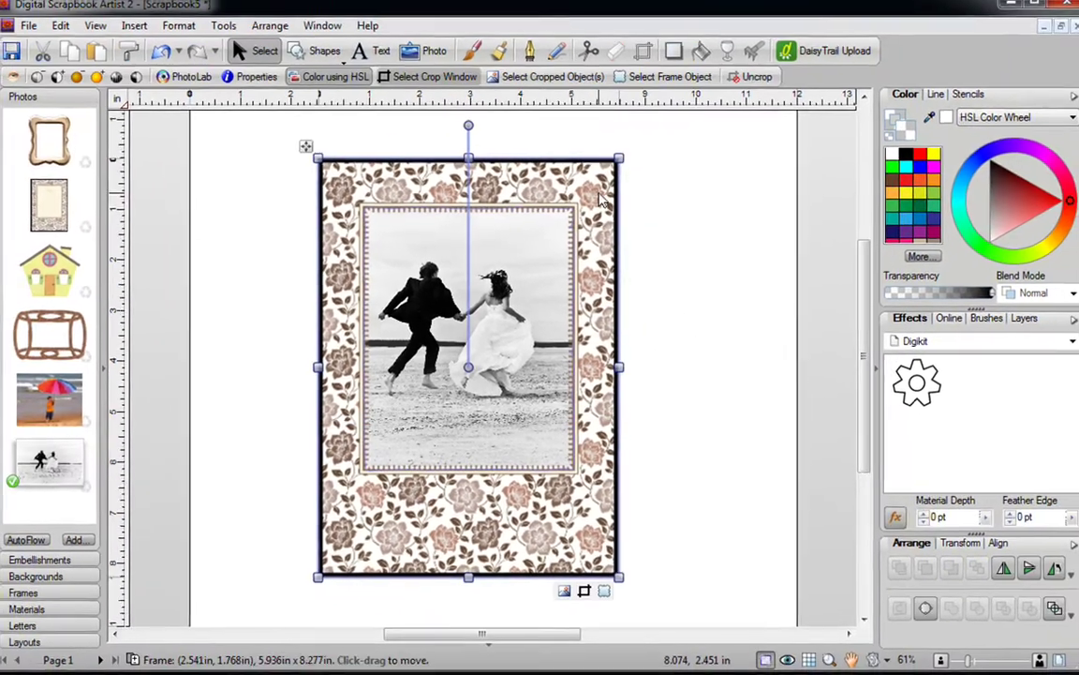
key("Delete")
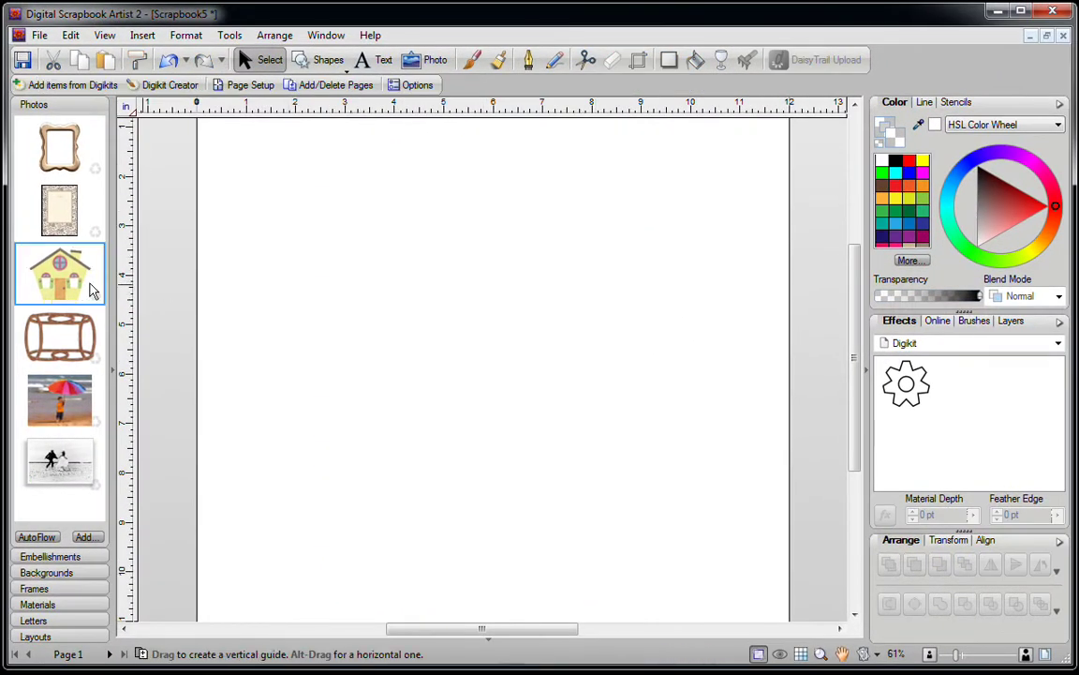
left_click_drag(89, 284, 441, 446)
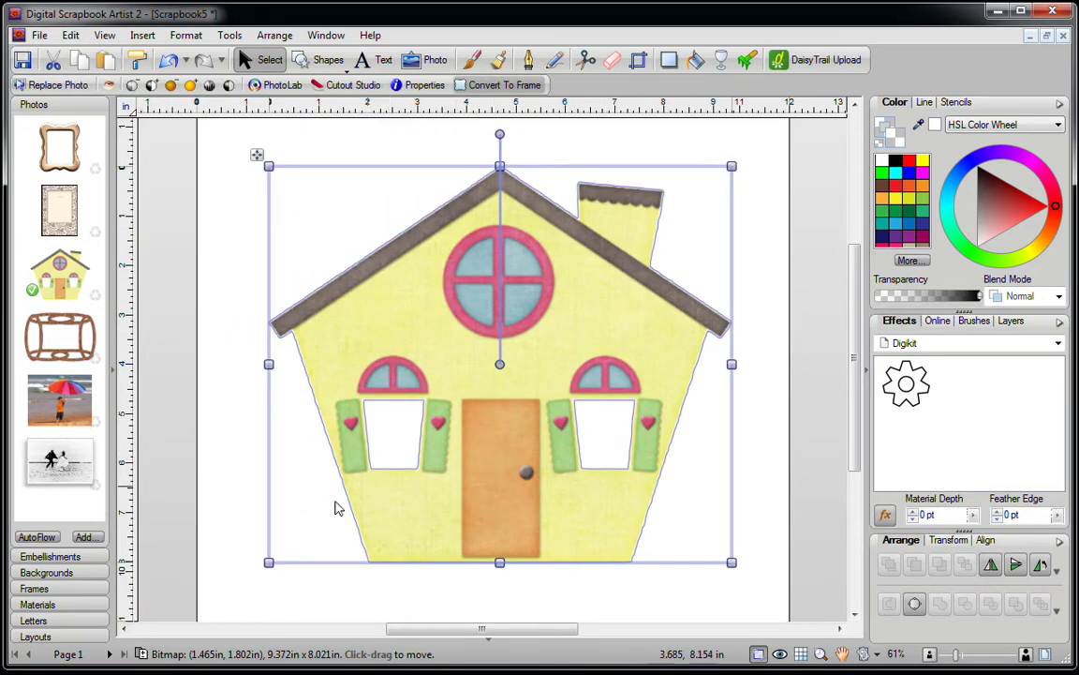
- Add the yellow house to the Frames collection and delete the original picture from the page
left_click(82, 589)
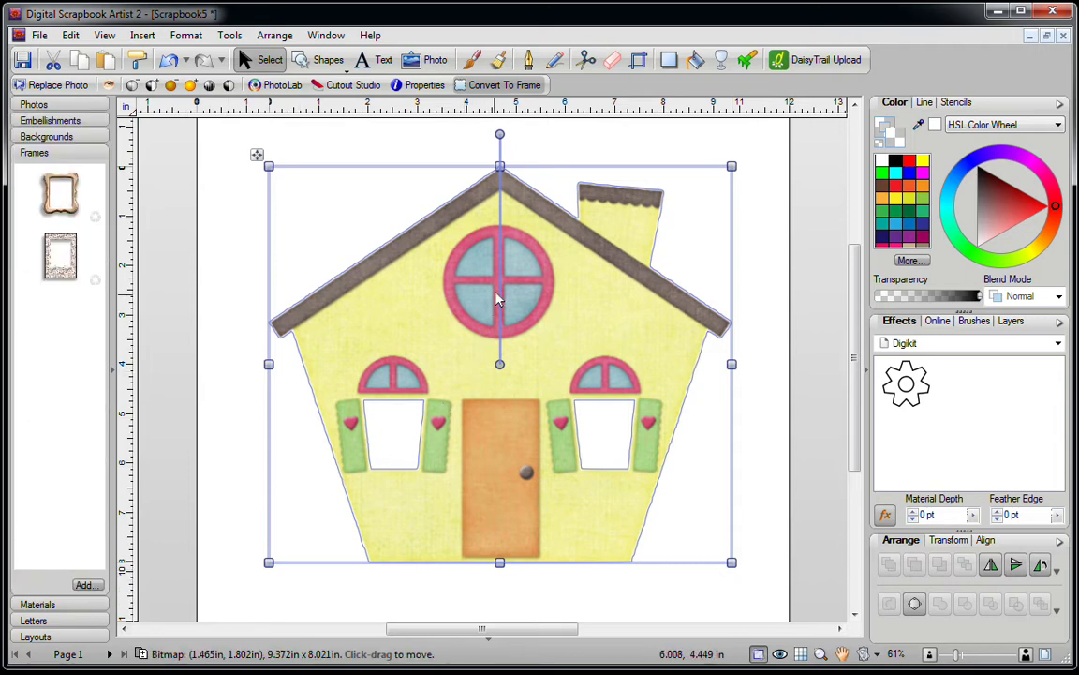
left_click_drag(501, 283, 53, 343)
key("Delete")
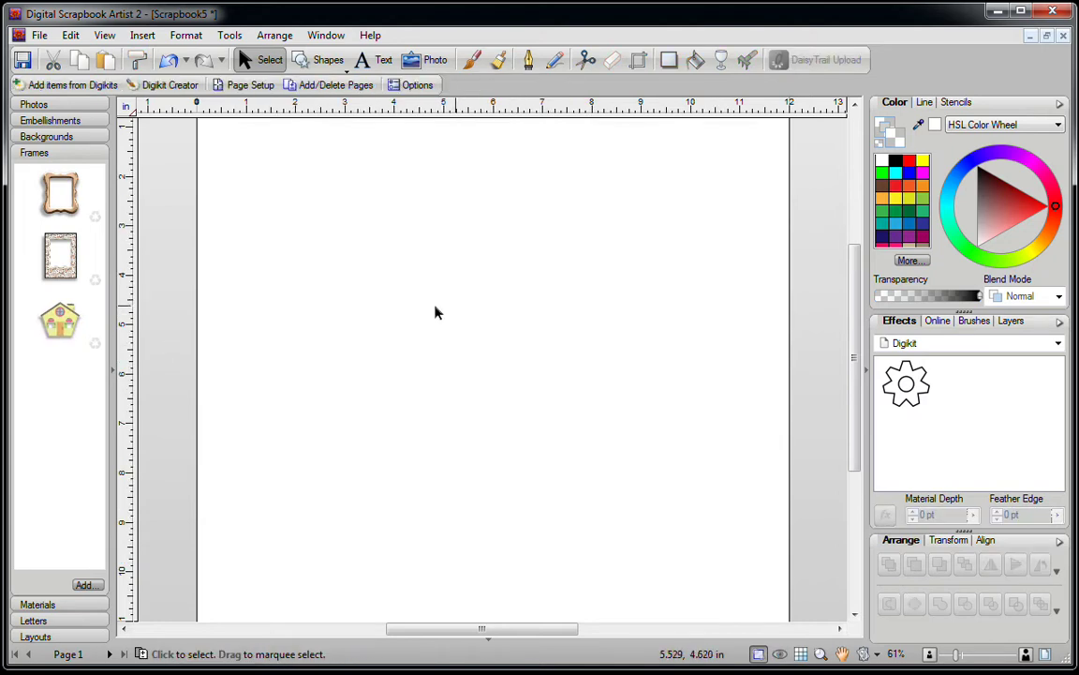
- Place the yellow house frame on the page, fill it with the beach umbrella photo, and delete the filled frame
left_click_drag(73, 320, 486, 381)
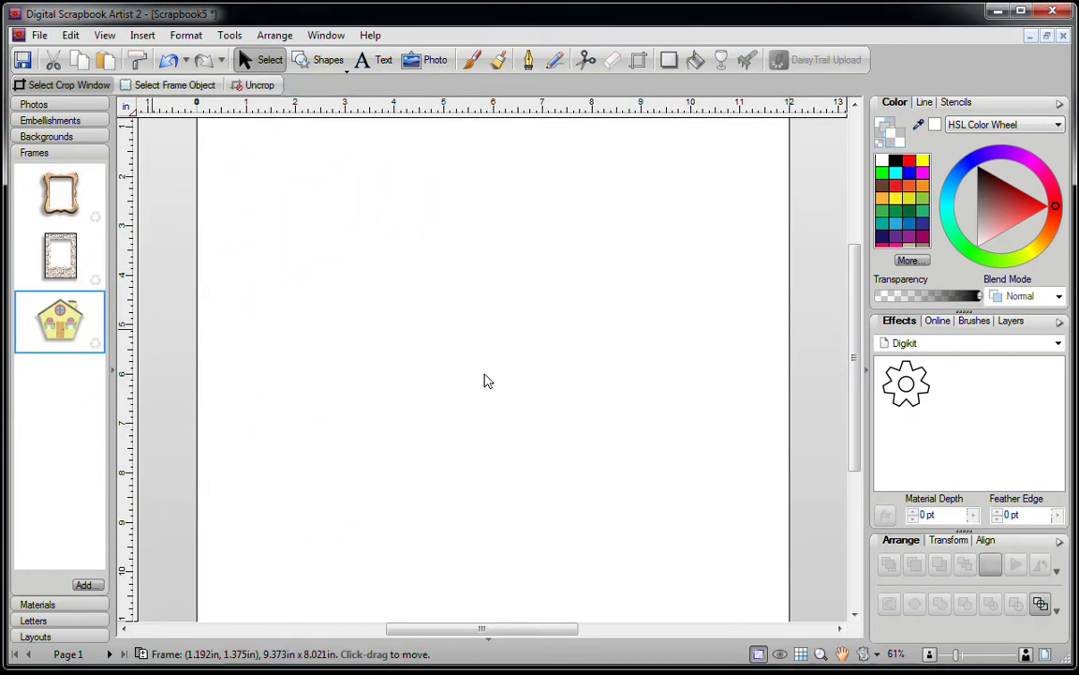
left_click(58, 104)
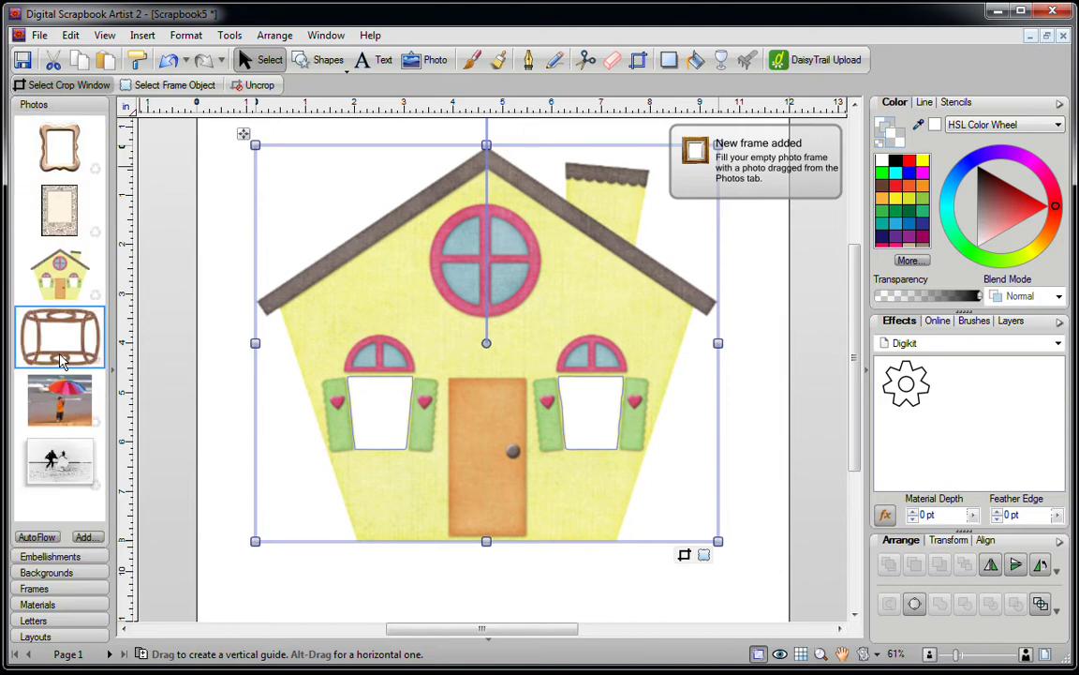
left_click_drag(47, 370, 380, 403)
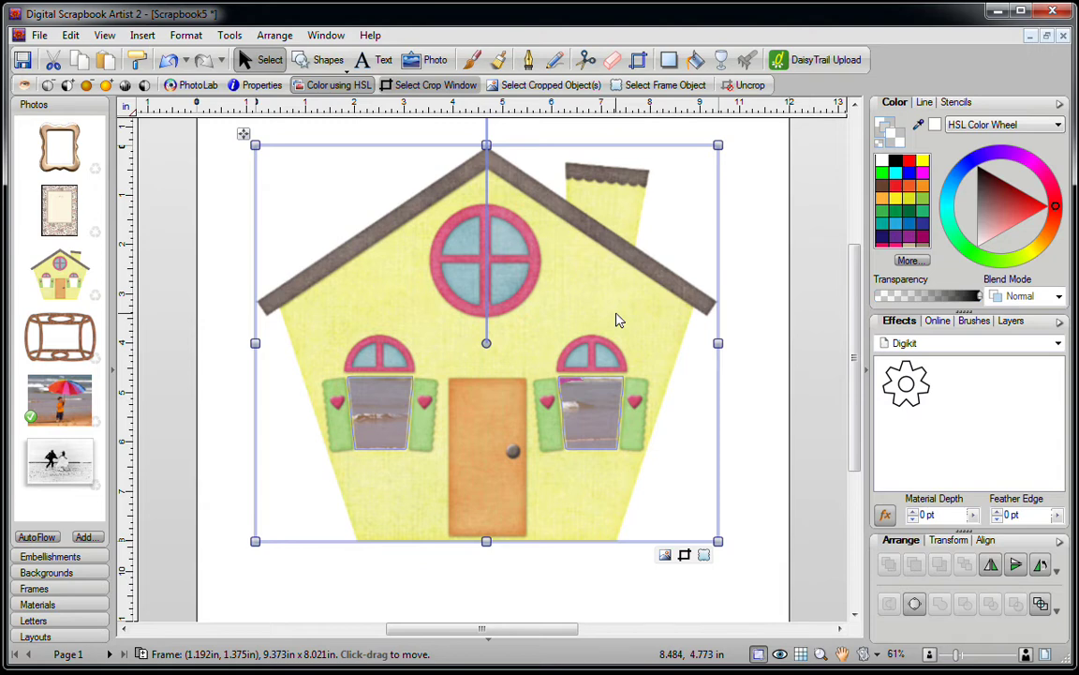
key("Delete")
- Place the yellow house picture on the page and cut it vertically through the door with the Straight scissors
left_click_drag(56, 302, 408, 366)
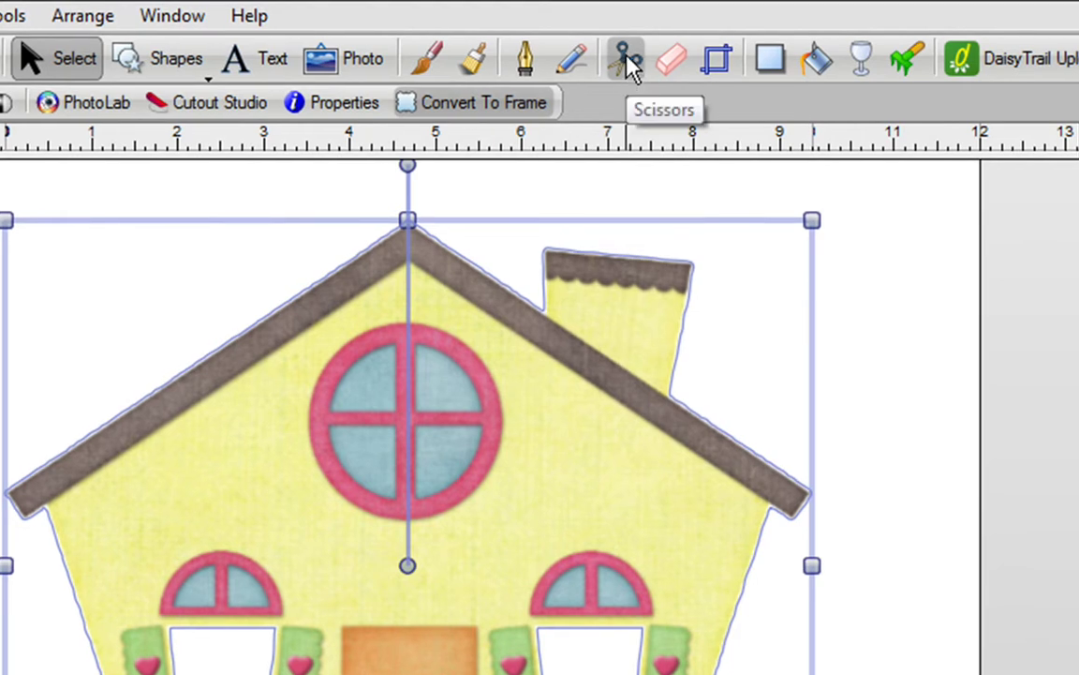
left_click(628, 64)
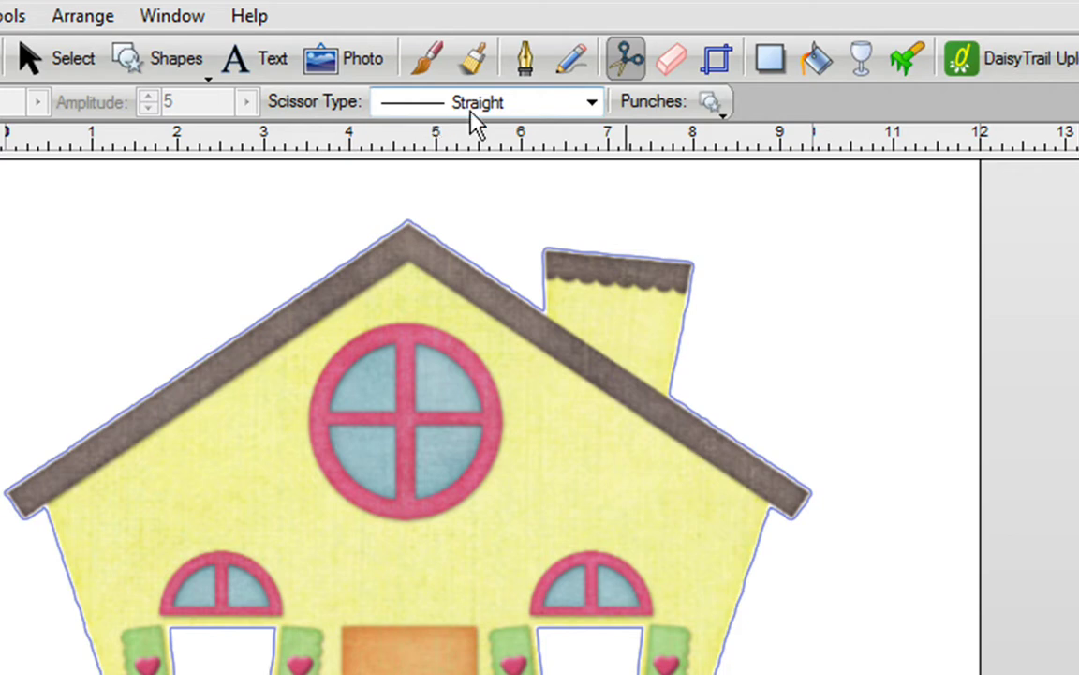
left_click(593, 103)
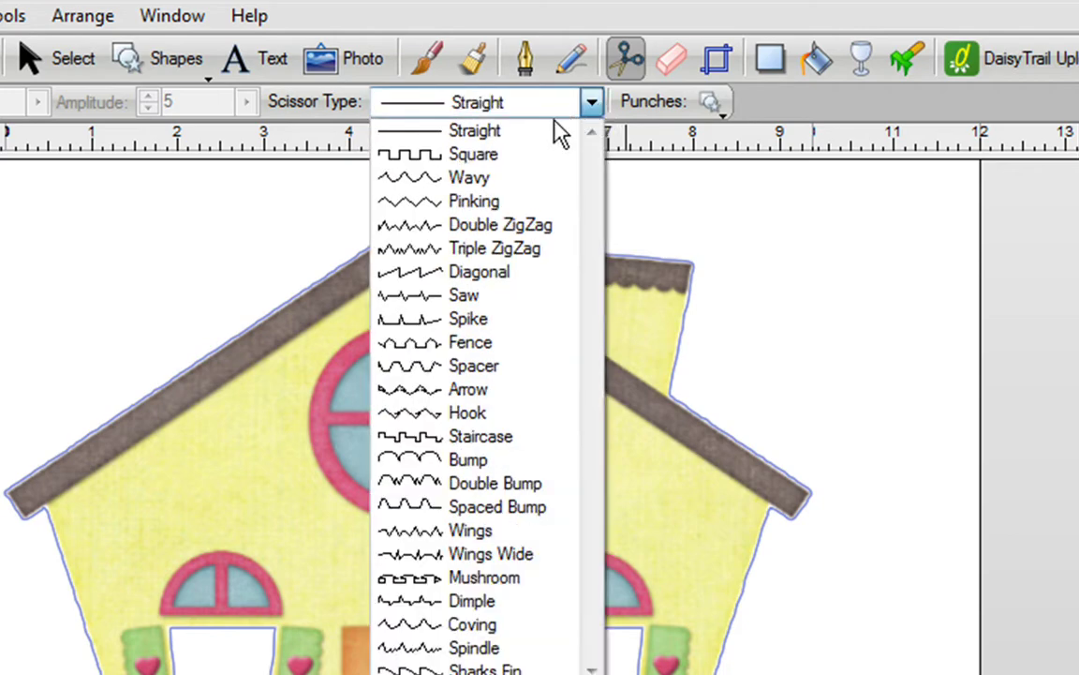
left_click(483, 133)
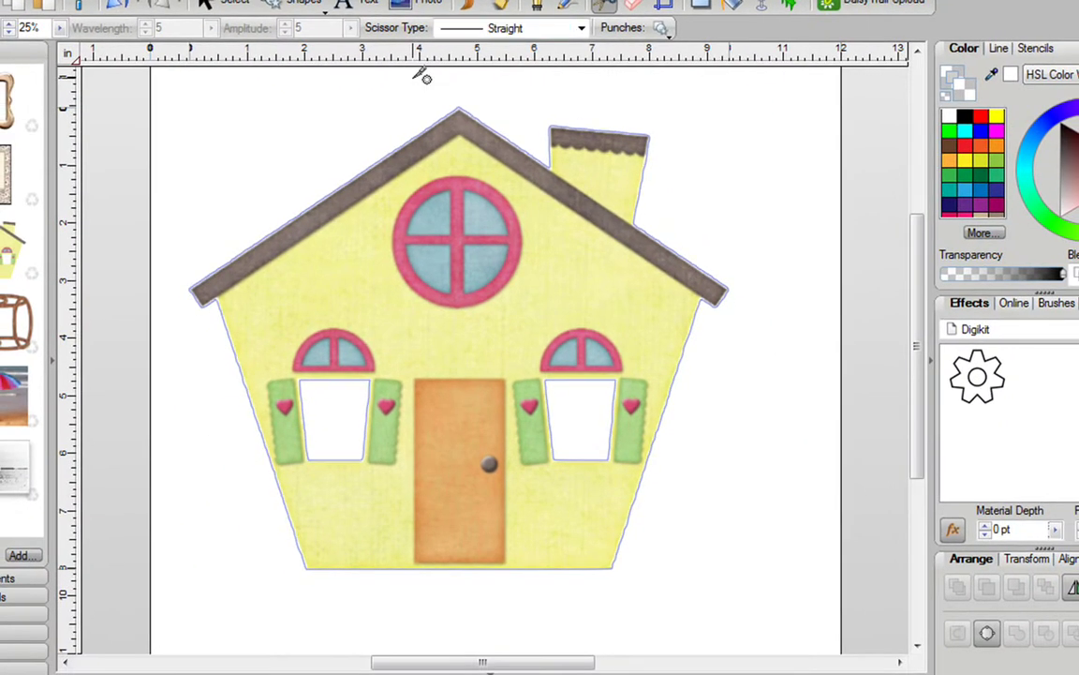
mouse_move(417, 77)
left_mouse_down()
mouse_move(461, 523)
mouse_move(480, 602)
left_mouse_up()
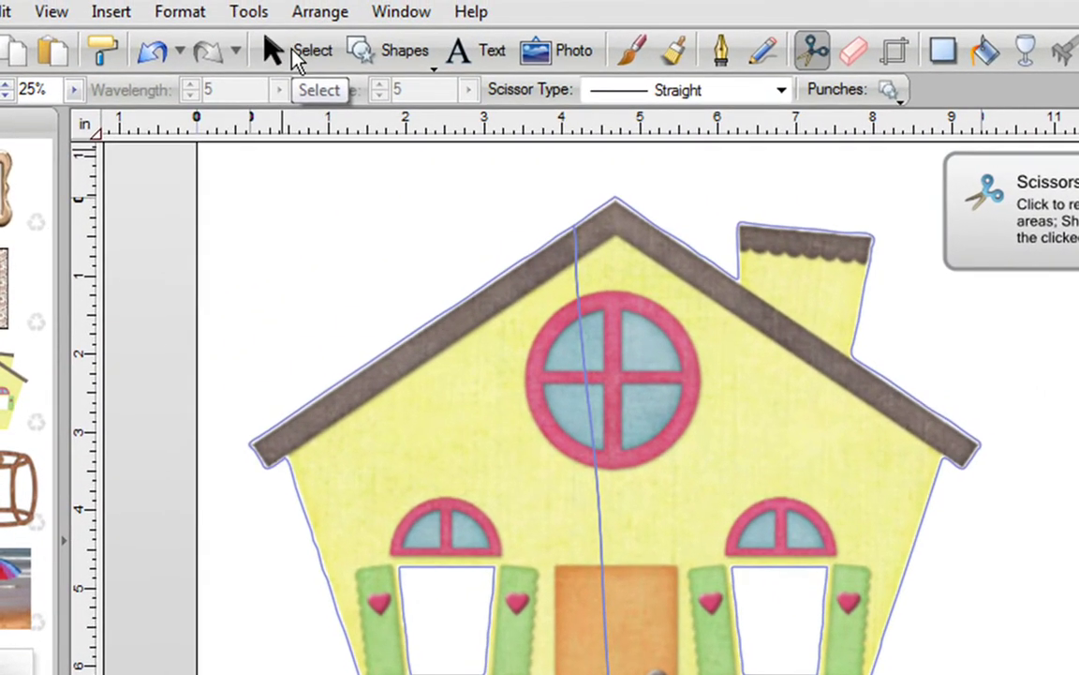
- Separate the two cut pieces of the house by moving the left piece away from the right one
left_click(287, 53)
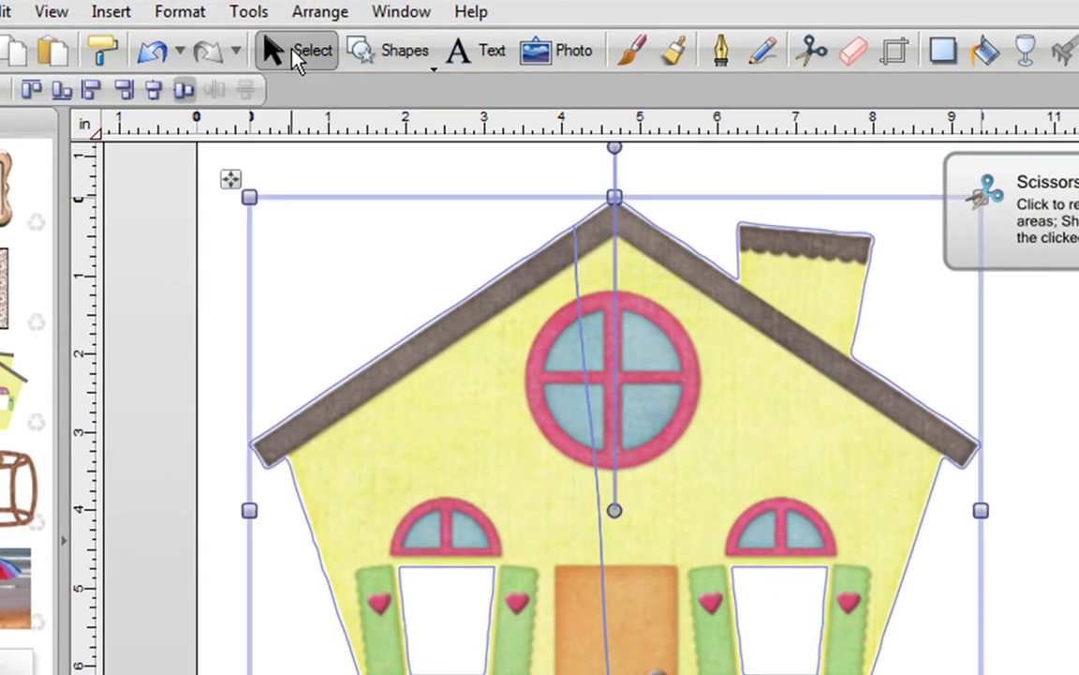
left_click(225, 244)
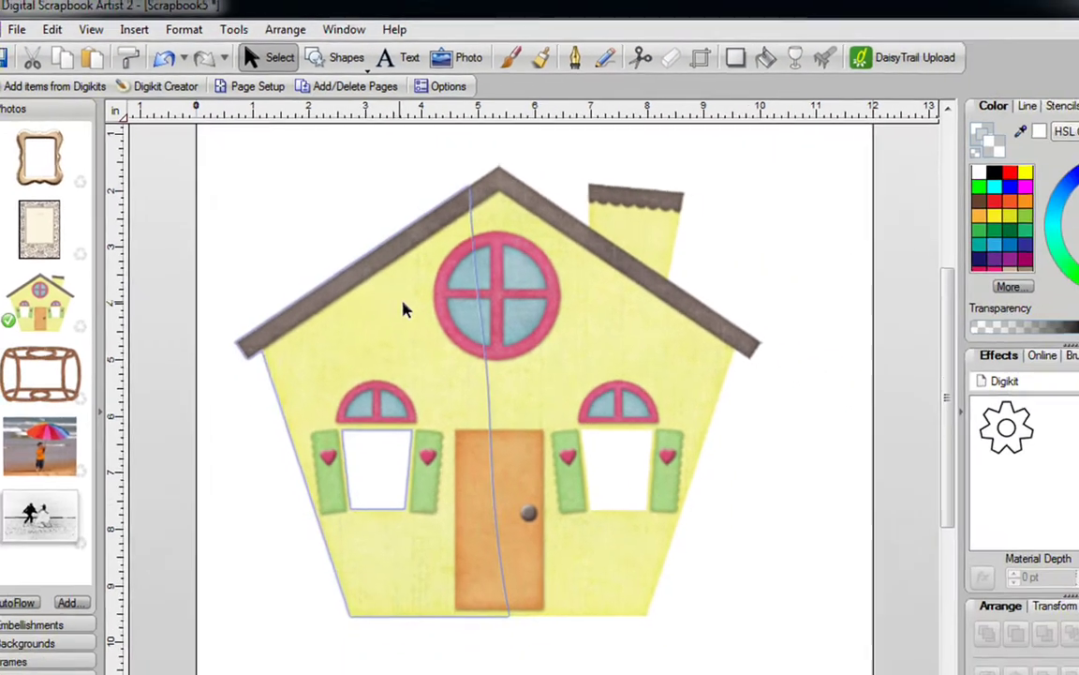
left_click_drag(562, 375, 472, 369)
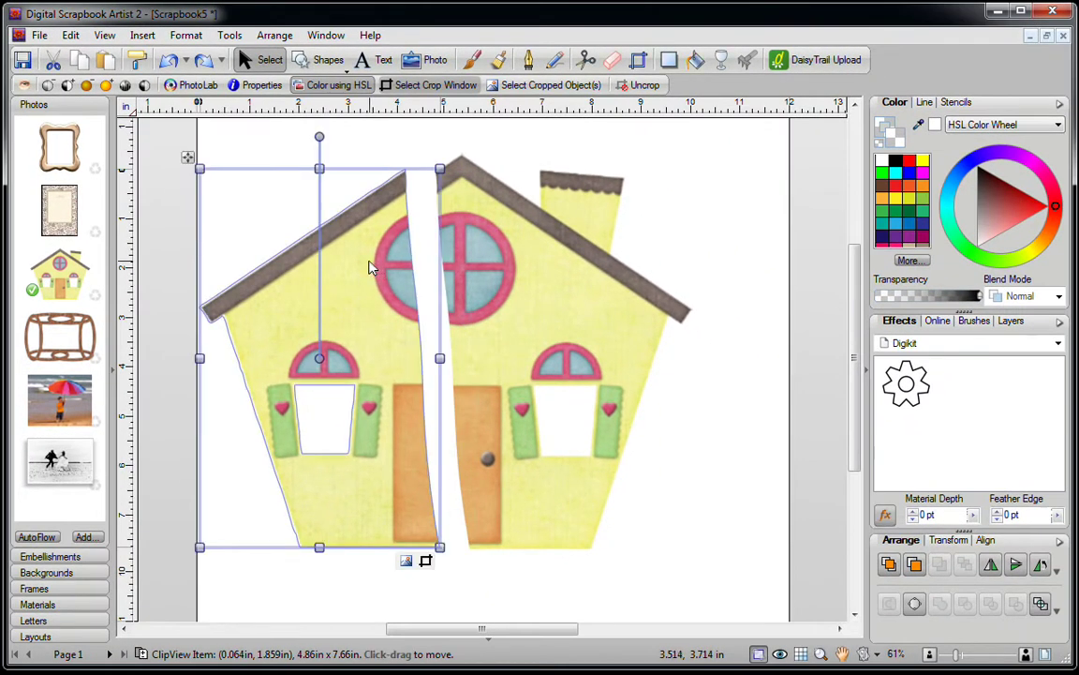
- Add the left and right house pieces to the Frames collection, deleting each original from the page
left_click(92, 588)
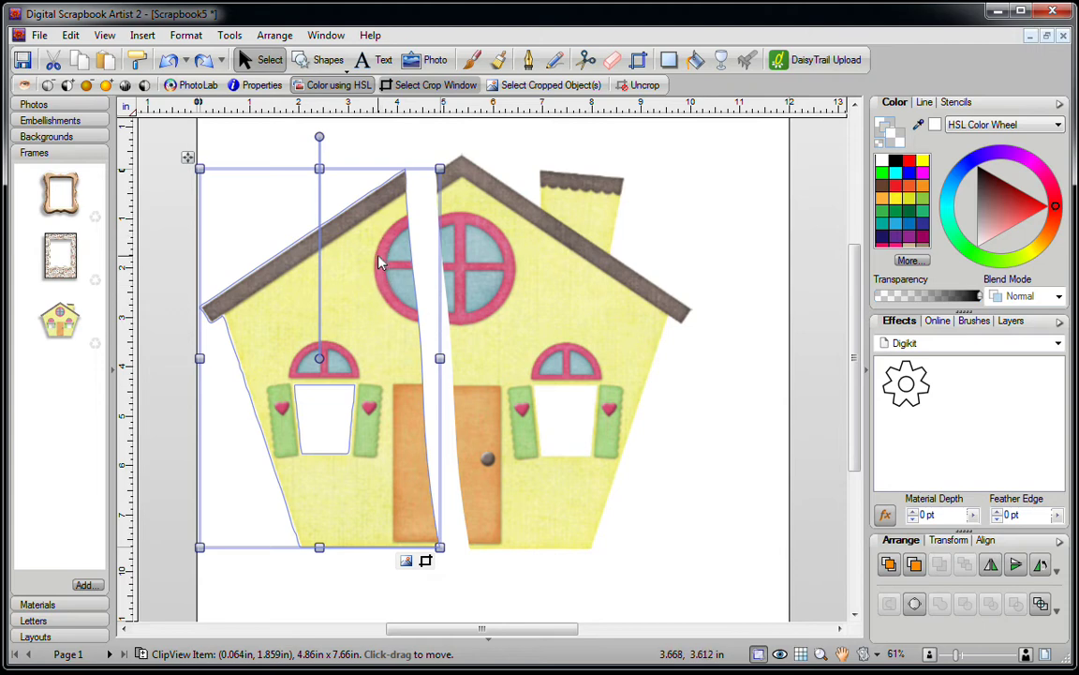
left_click_drag(380, 264, 58, 387)
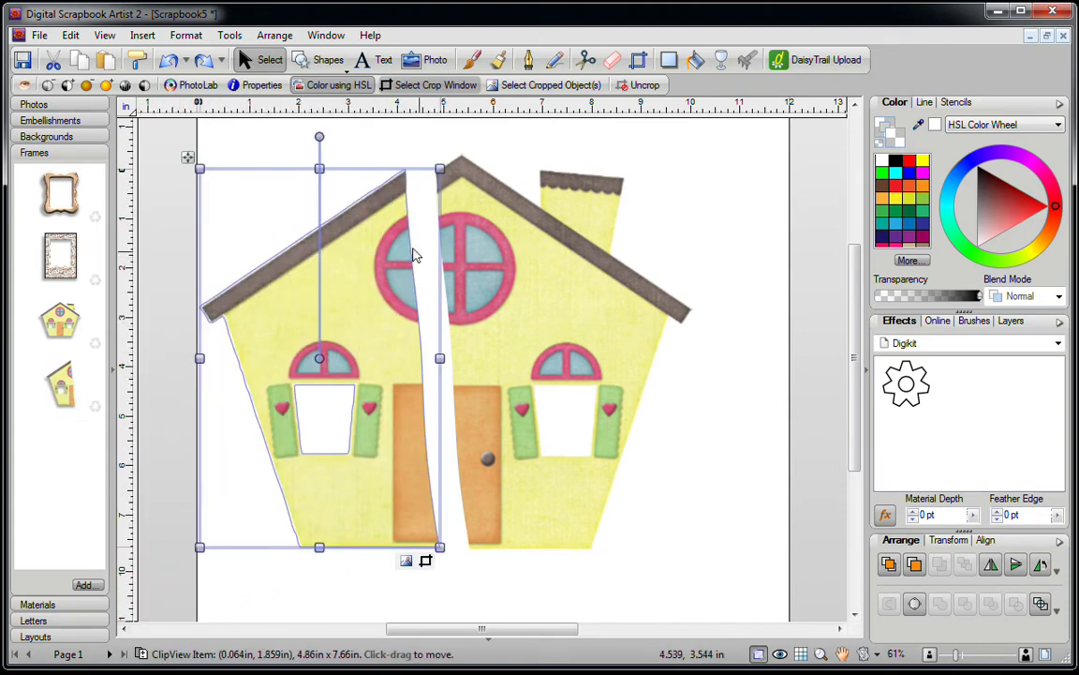
key("Delete")
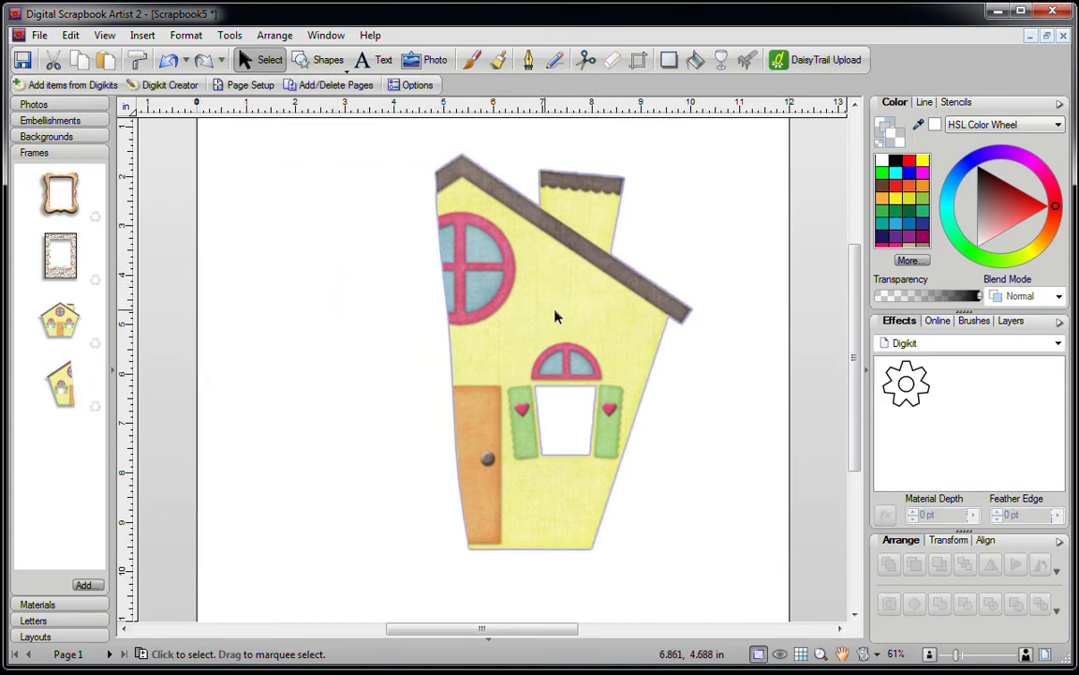
left_click(616, 310)
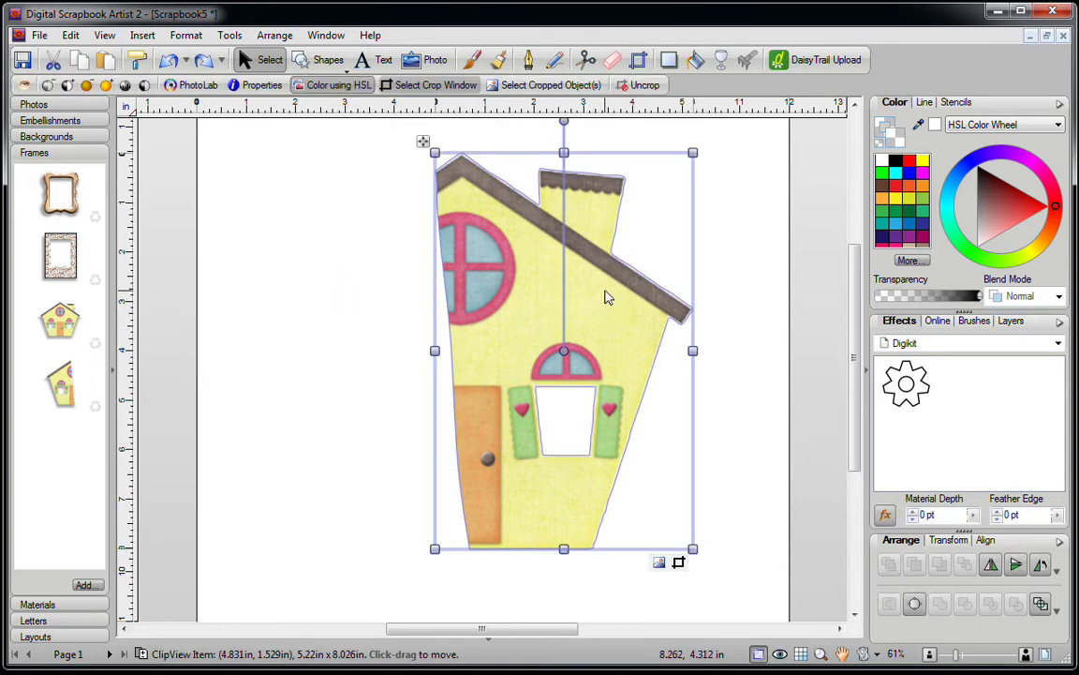
left_click_drag(605, 297, 79, 460)
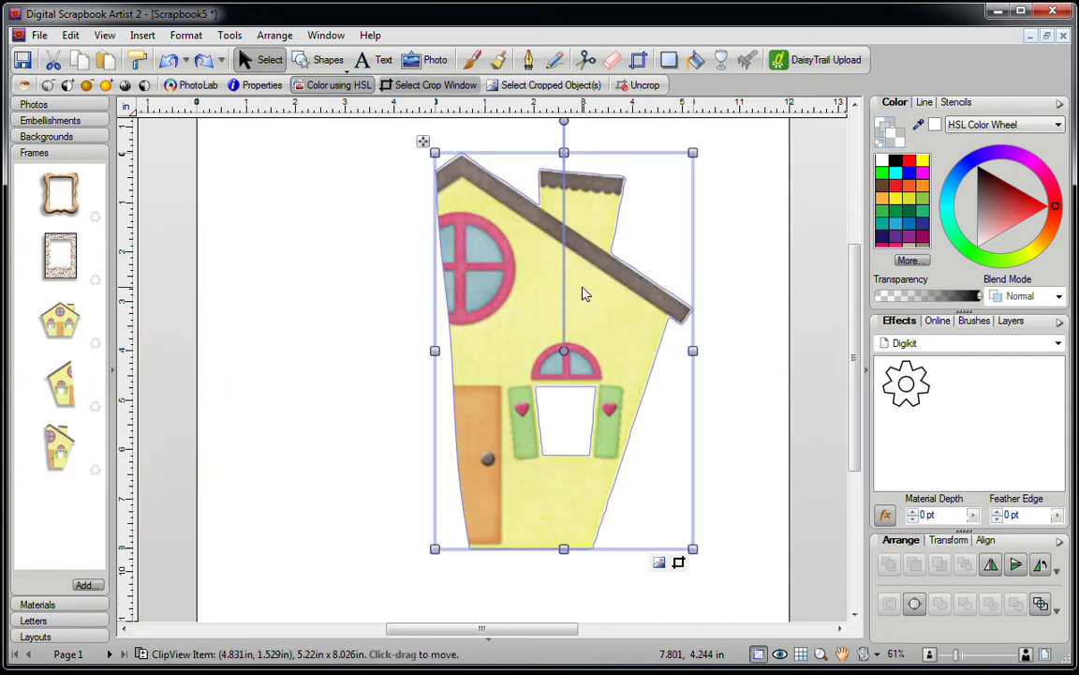
key("Delete")
- Assemble the house from its two half frames, filling the left window with the umbrella photo and the right with the bride and groom photo
left_click_drag(60, 380, 321, 363)
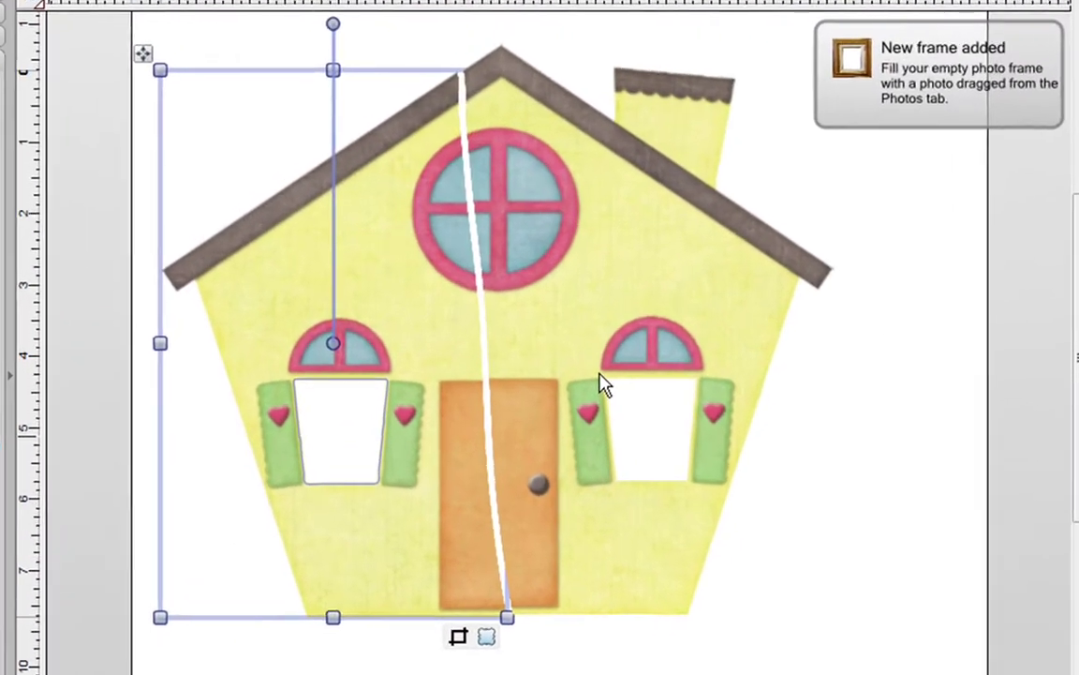
left_click(612, 385)
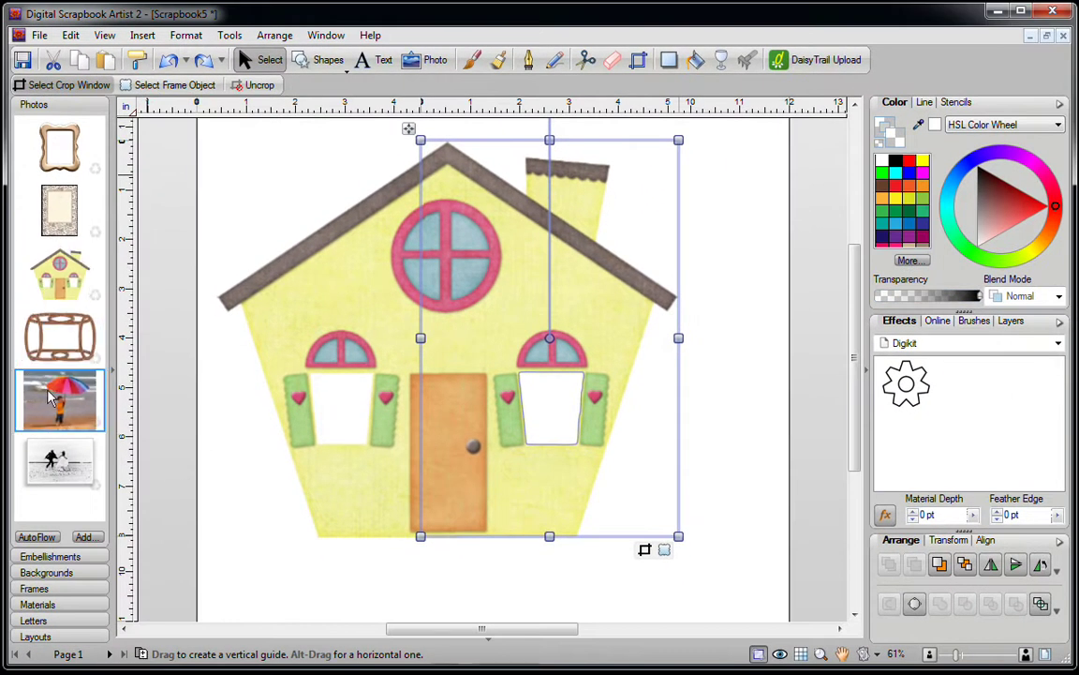
left_click_drag(52, 417, 337, 412)
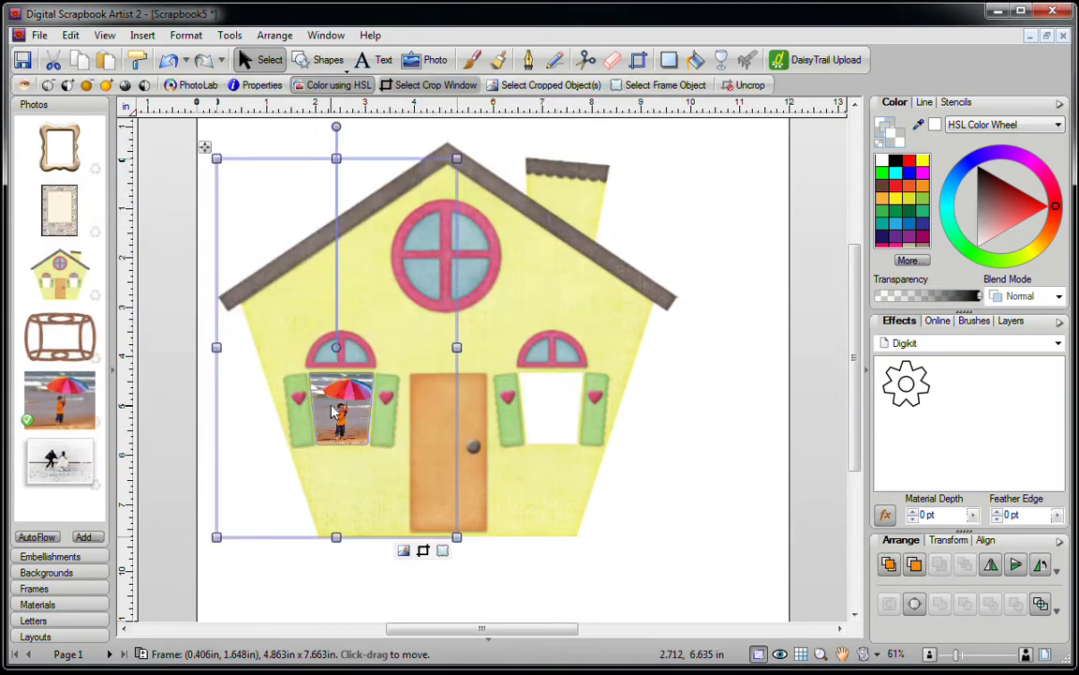
left_click_drag(68, 458, 553, 416)
left_click(747, 559)
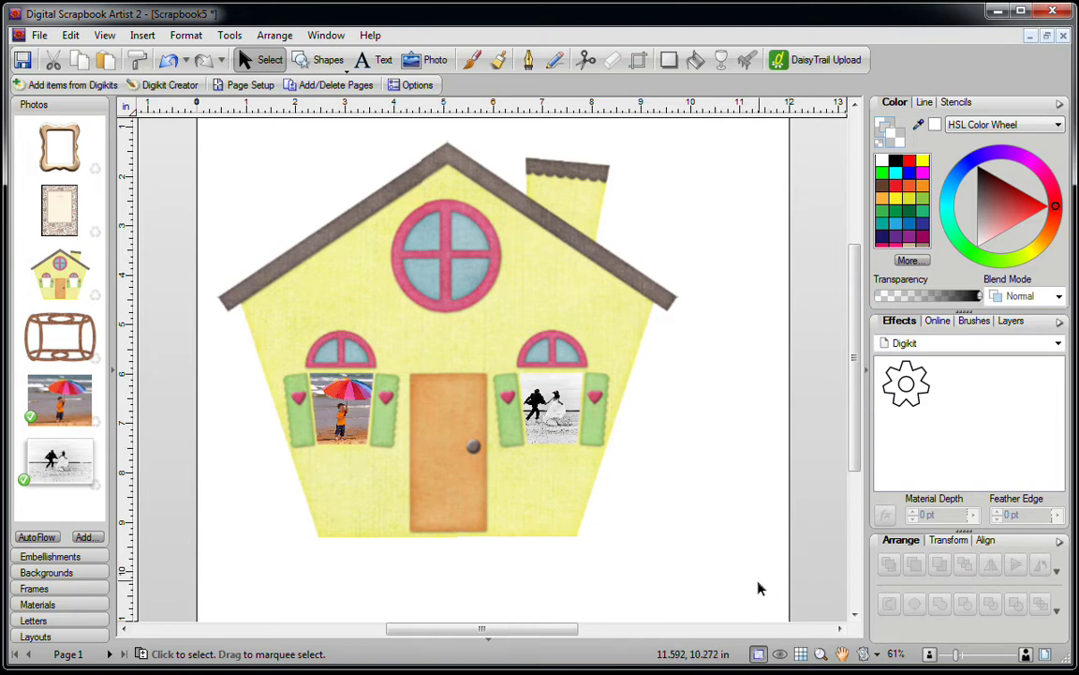
- Group the two filled house halves to move them together on the page, and ungroup them
left_click_drag(759, 587, 169, 118)
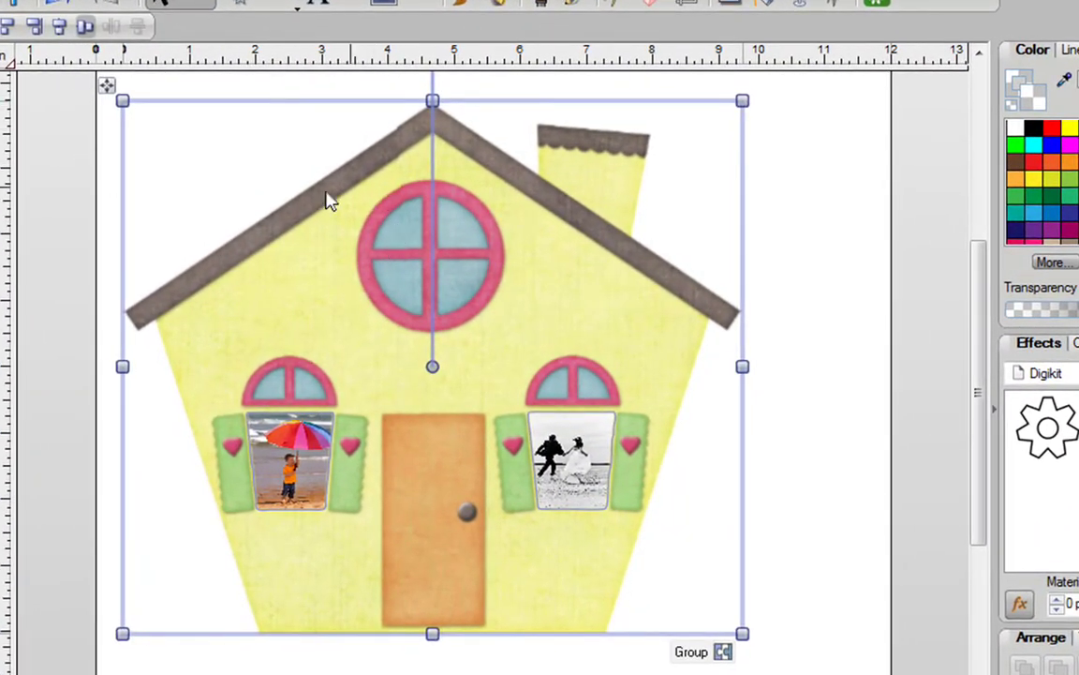
left_click(704, 652)
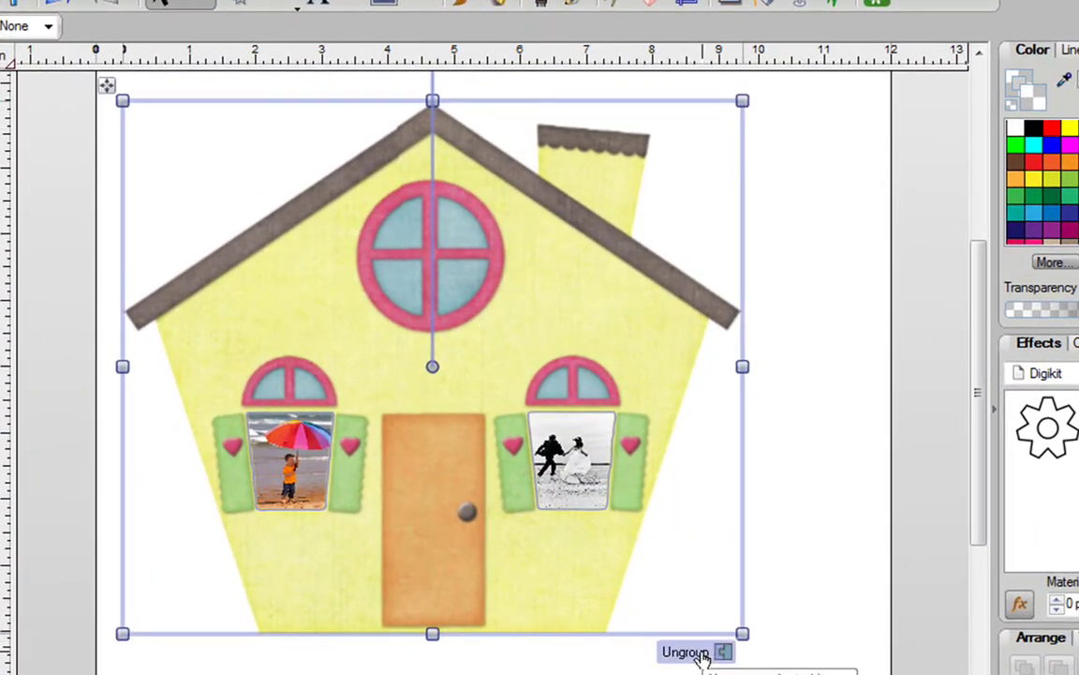
left_click_drag(557, 586, 580, 552)
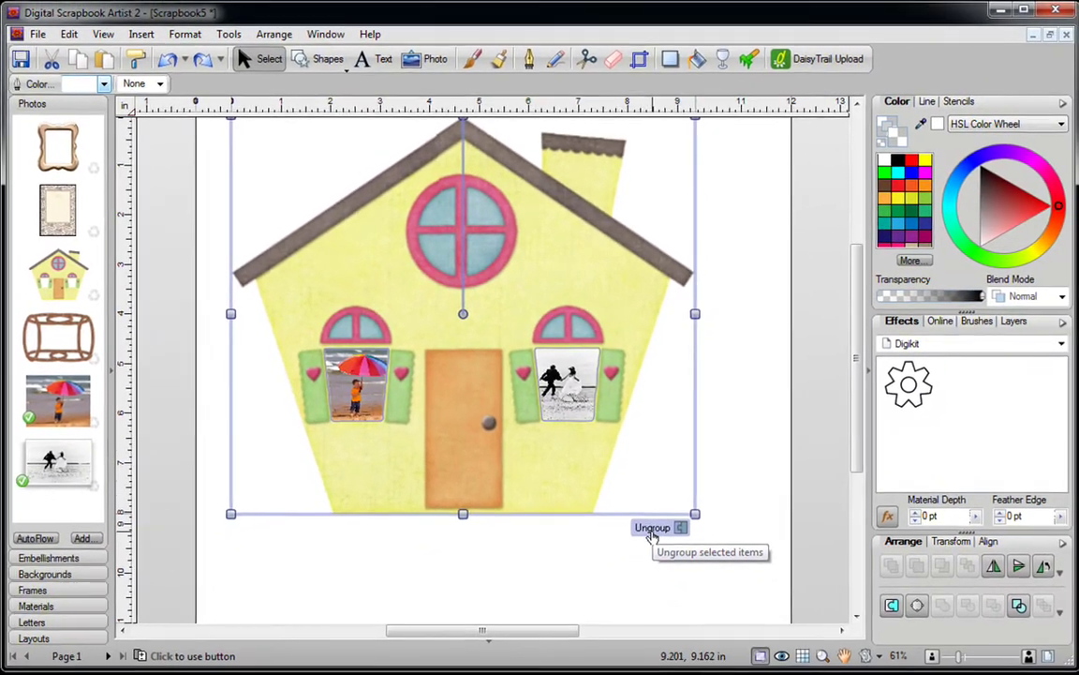
left_click(662, 547)
- Replace the bride and groom photo in the house's right window with the beach umbrella photo
left_click_drag(90, 410, 573, 385)
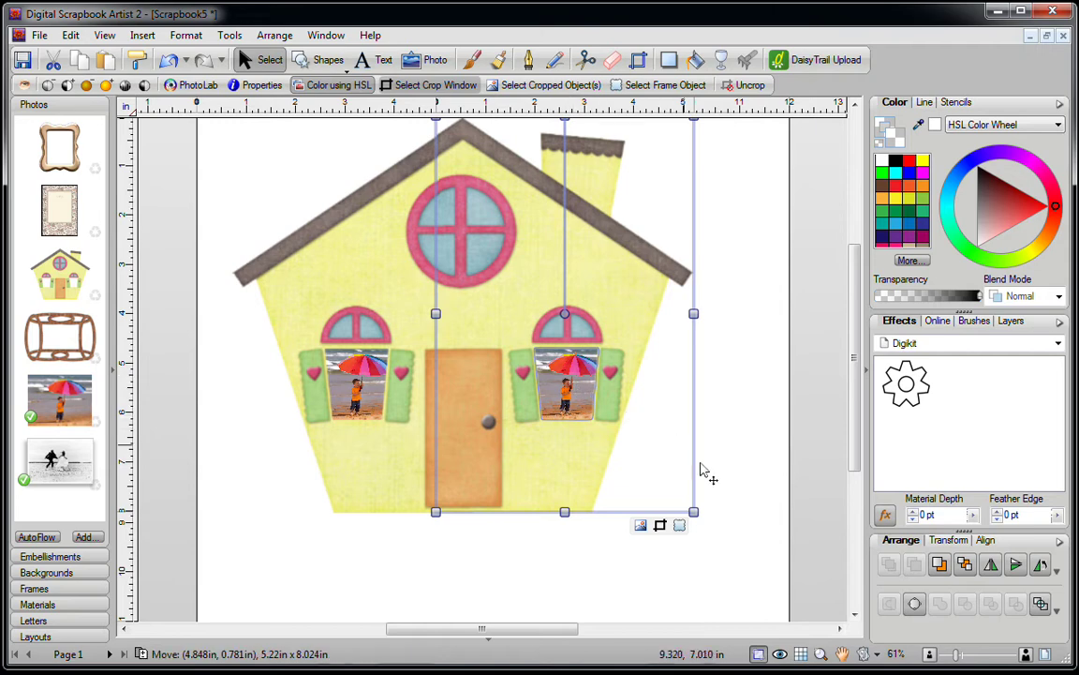
left_click(752, 542)
- Delete both house halves from the page and place the brown wooden frame picture on it
left_click_drag(759, 568, 169, 101)
key("Delete")
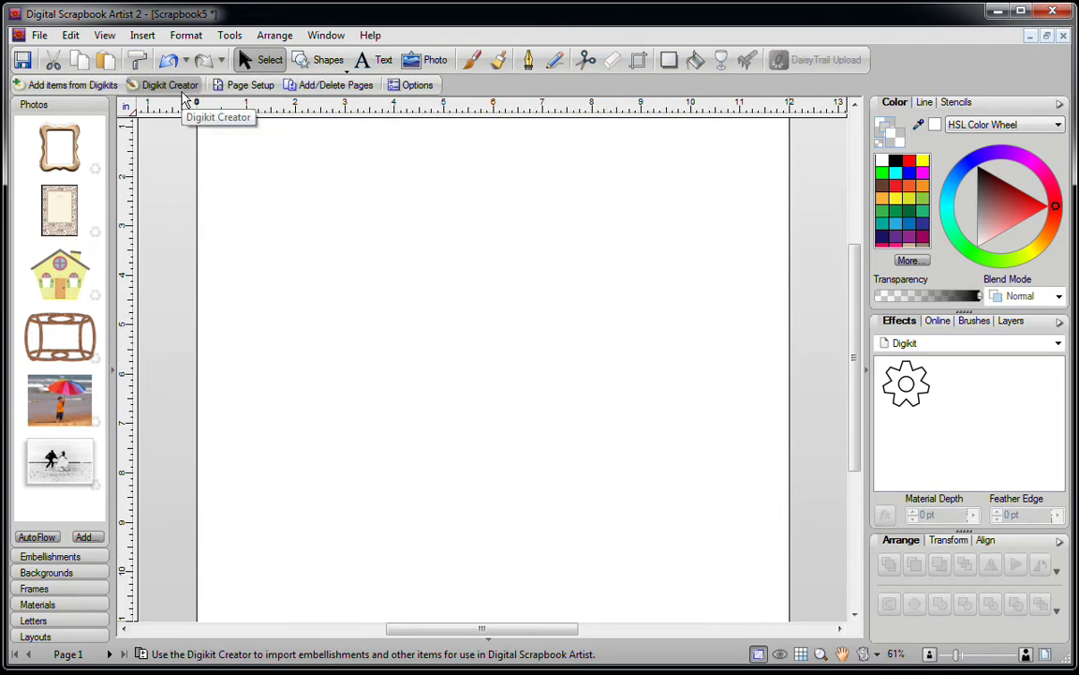
left_click_drag(75, 324, 573, 234)
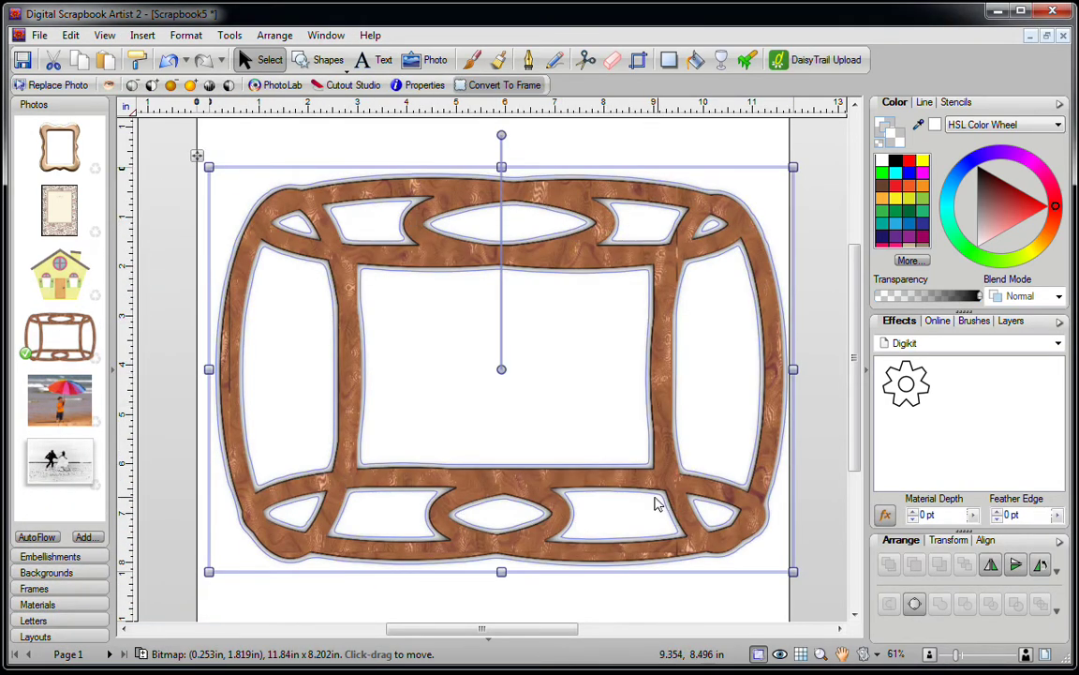
- Add the brown wooden picture to the Frames collection and delete the original from the page
left_click(76, 590)
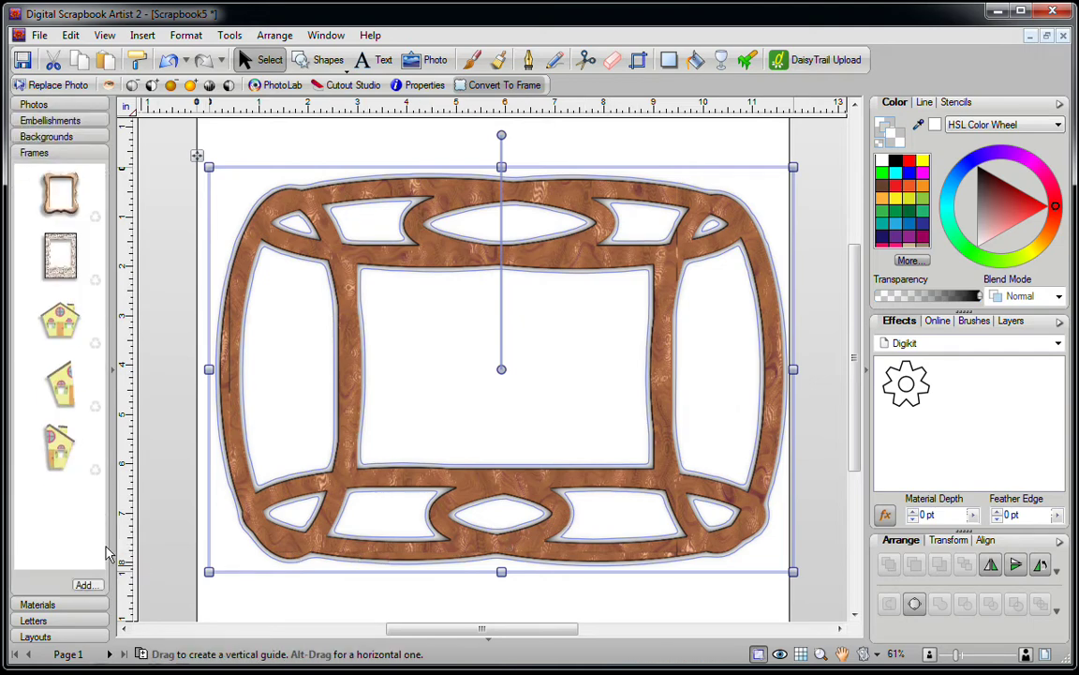
left_click_drag(335, 233, 75, 502)
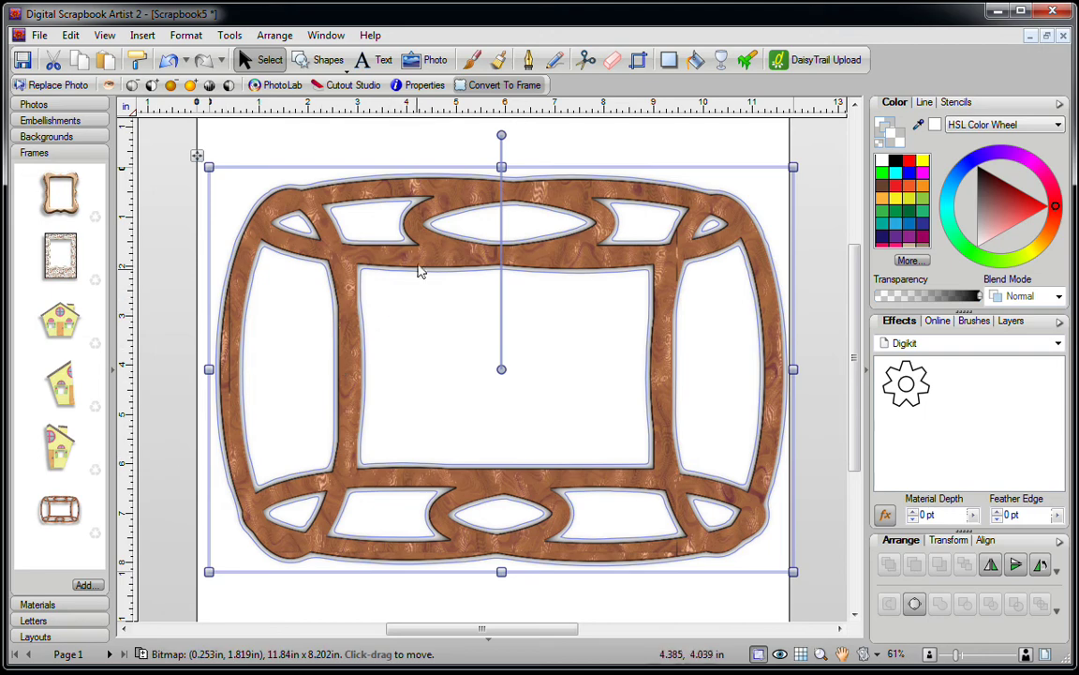
key("Delete")
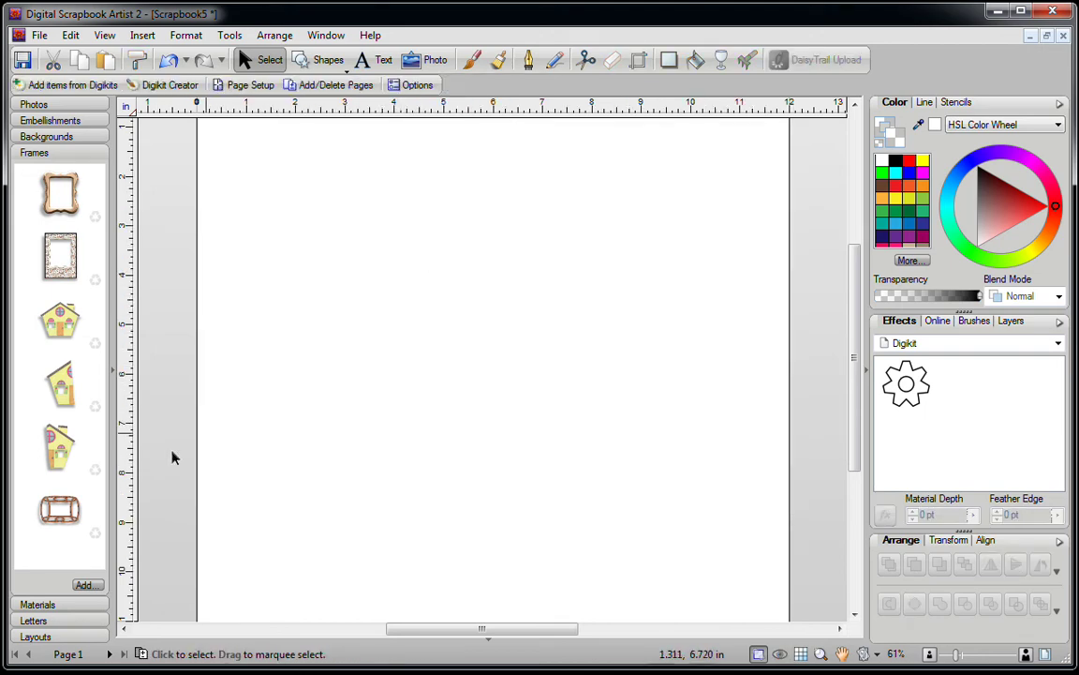
- Place the new brown wooden frame on the page and fill it with the beach umbrella photo
left_click_drag(69, 520, 530, 393)
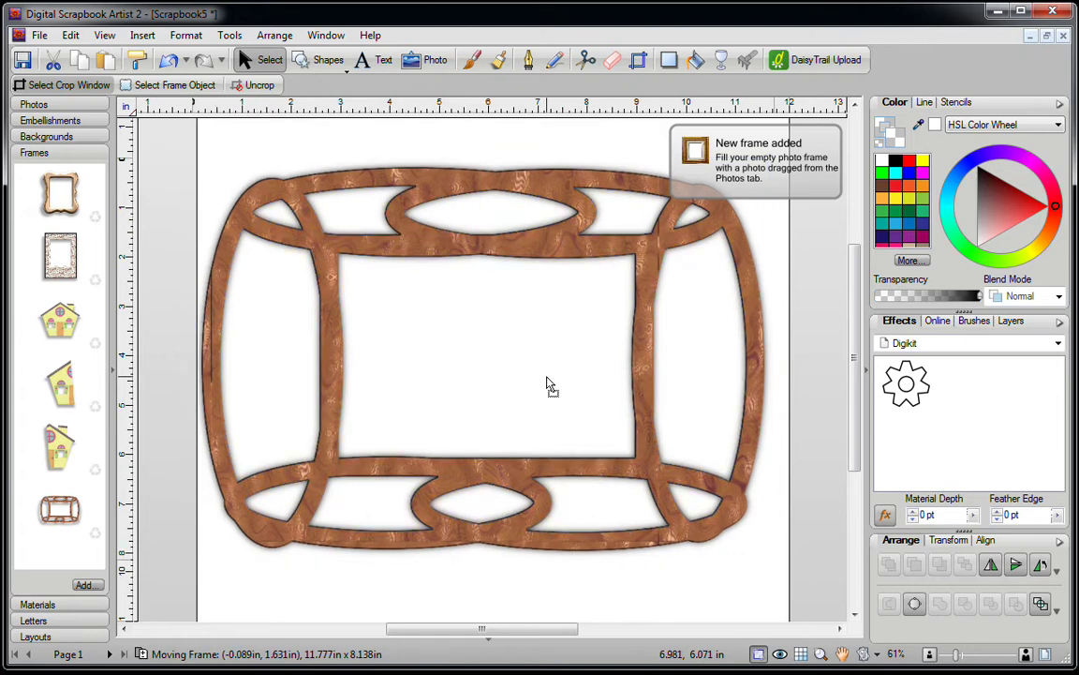
left_click(47, 104)
left_click_drag(52, 403, 346, 324)
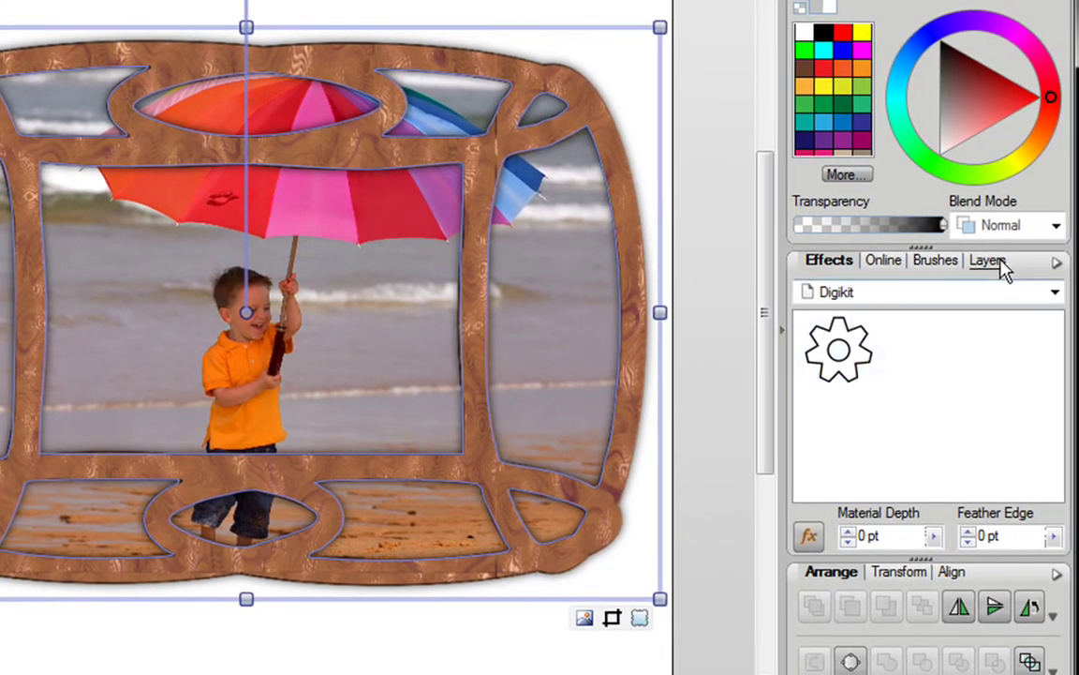
- Expand Layer 1 and its frame in the layer list and select the frame's PolyCurve
left_click(1024, 261)
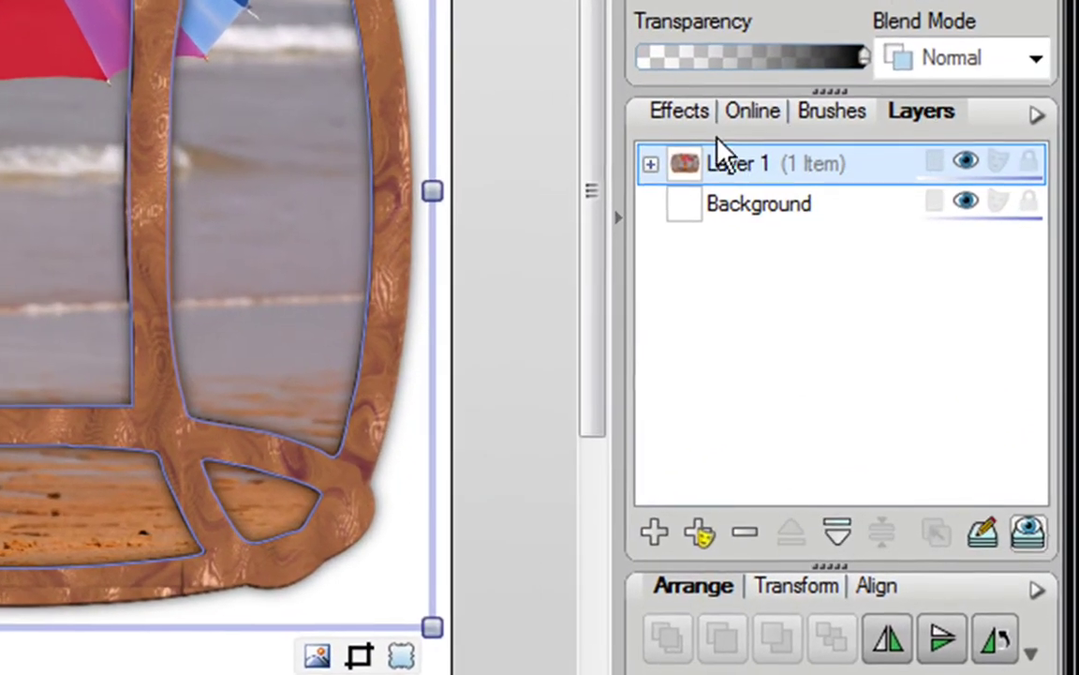
left_click(647, 162)
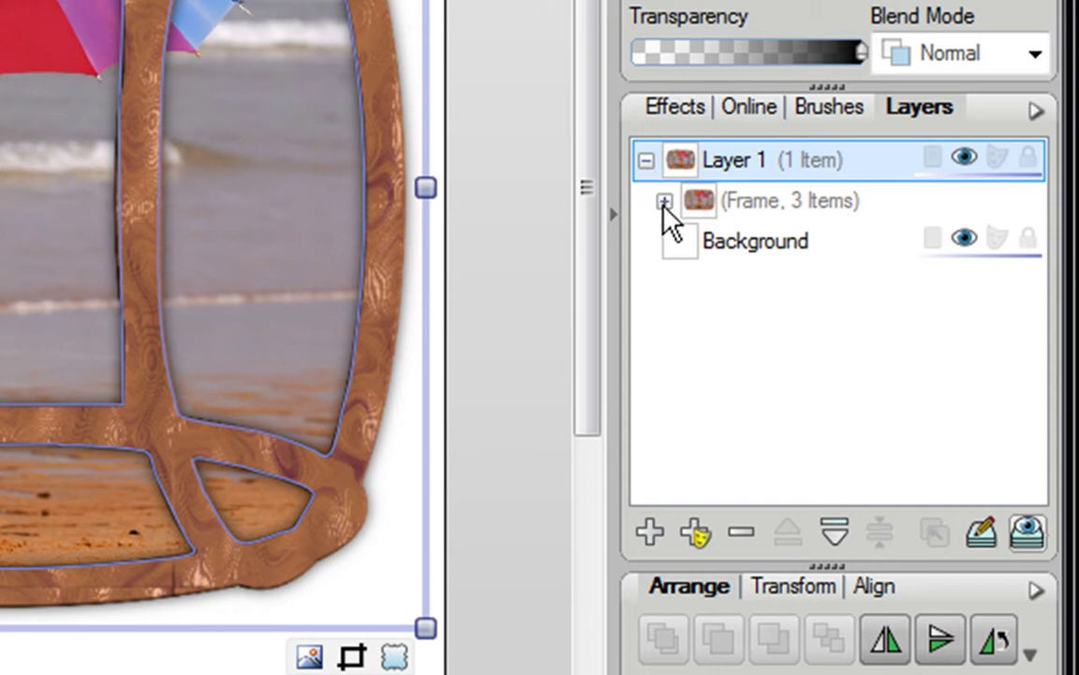
left_click(664, 204)
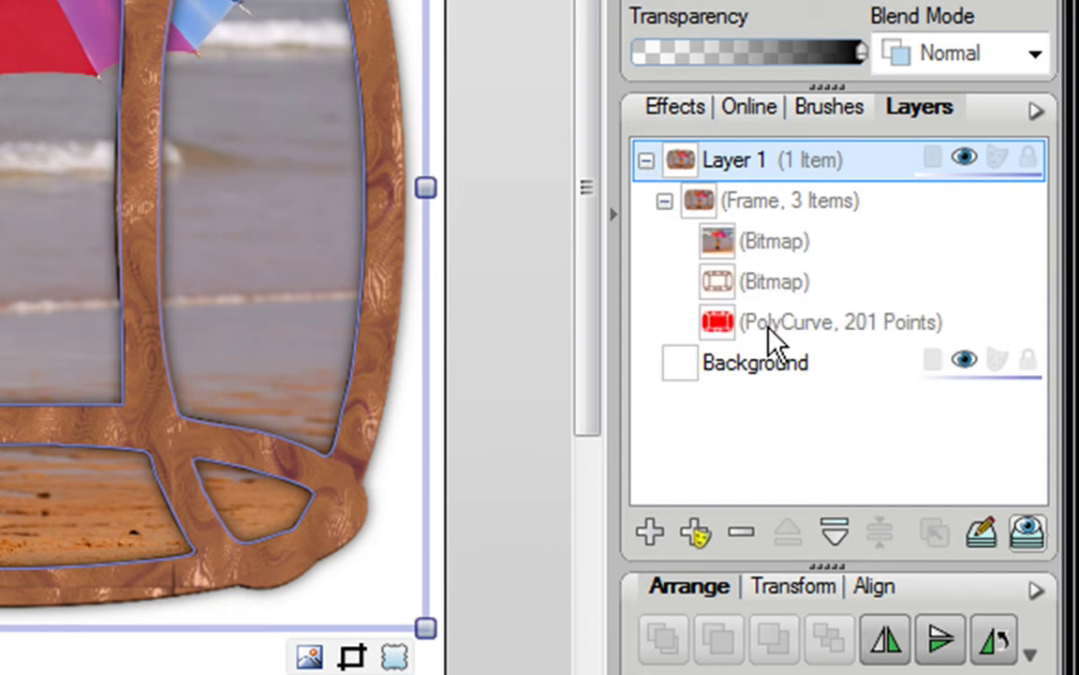
left_click(805, 328)
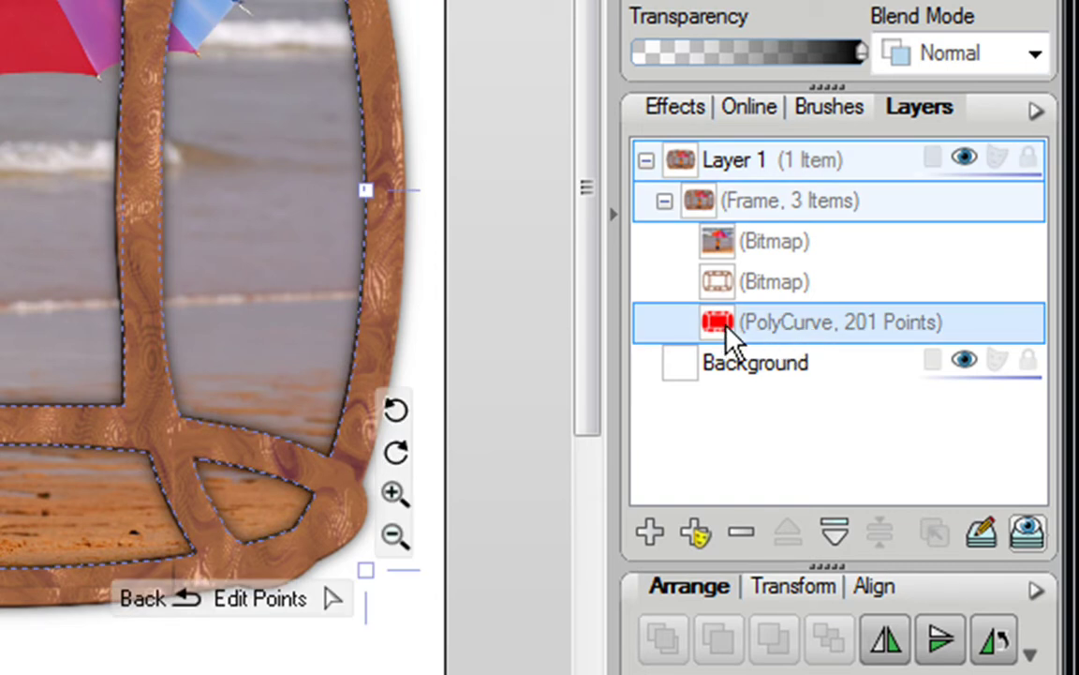
- Use the Erase Tool to remove the photo crop shape from the wooden frame's upper and left side openings
mouse_move(722, 329)
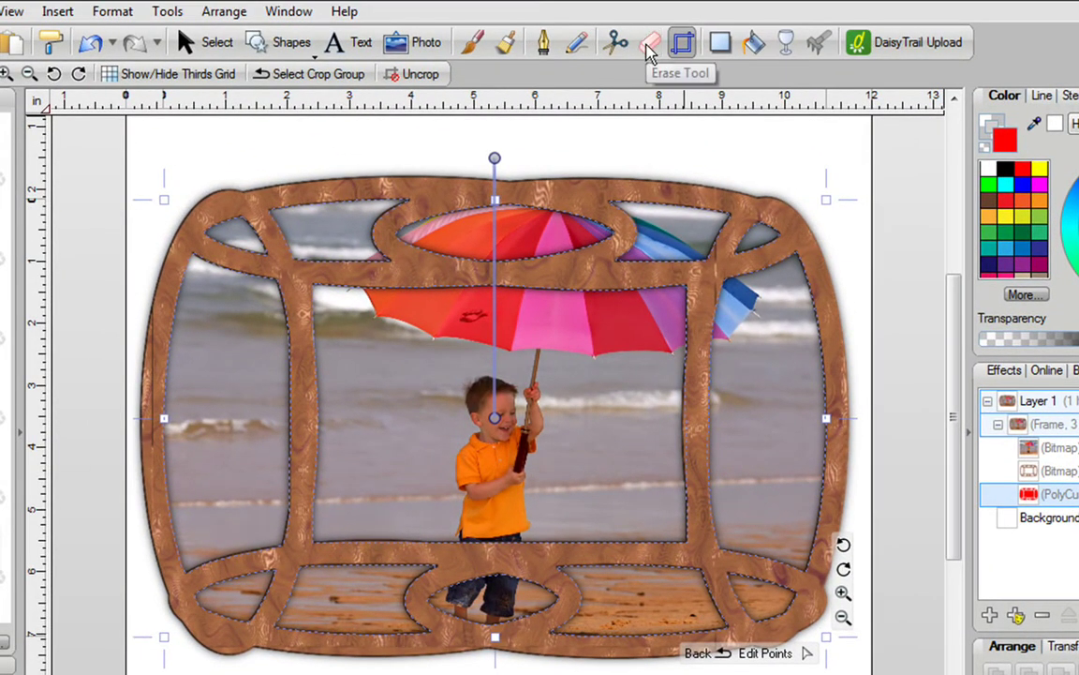
left_click(649, 47)
mouse_move(655, 149)
left_mouse_down()
mouse_move(686, 194)
mouse_move(752, 205)
mouse_move(666, 225)
mouse_move(608, 216)
mouse_move(224, 236)
mouse_move(248, 289)
mouse_move(255, 400)
mouse_move(246, 553)
mouse_move(224, 593)
mouse_move(194, 453)
mouse_move(190, 291)
left_mouse_up()
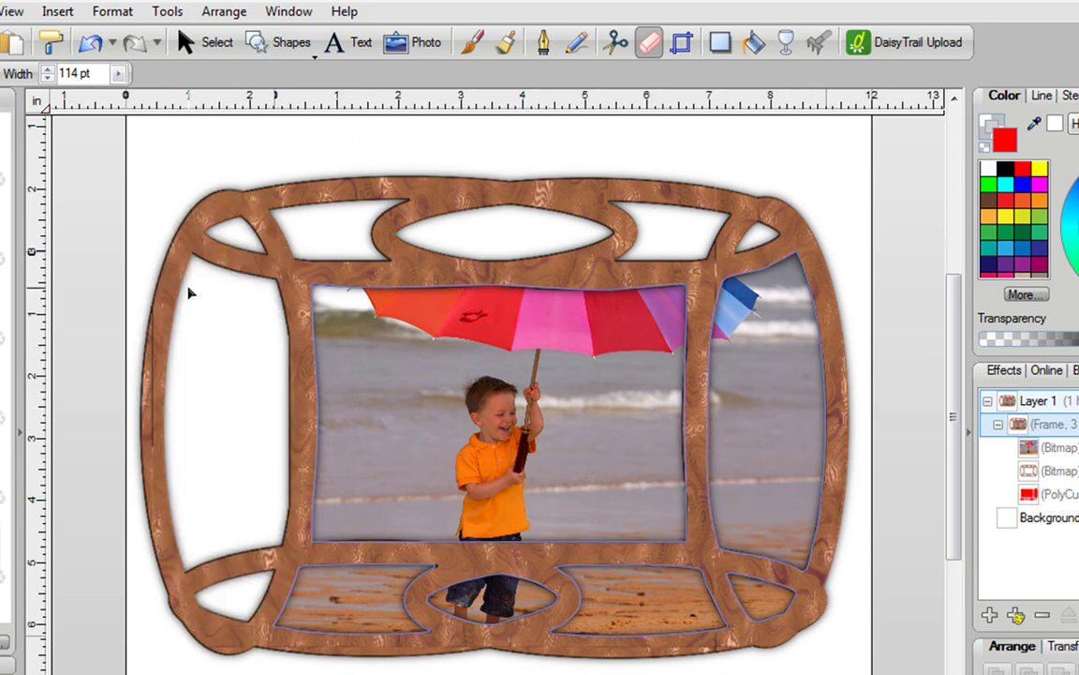
- Set the eraser width to 176 pt and erase the crop shape from the wooden frame's lower and right side openings
left_click(118, 75)
left_click_drag(114, 101, 127, 101)
mouse_move(215, 631)
left_mouse_down()
mouse_move(751, 647)
mouse_move(790, 630)
mouse_move(790, 518)
left_mouse_up()
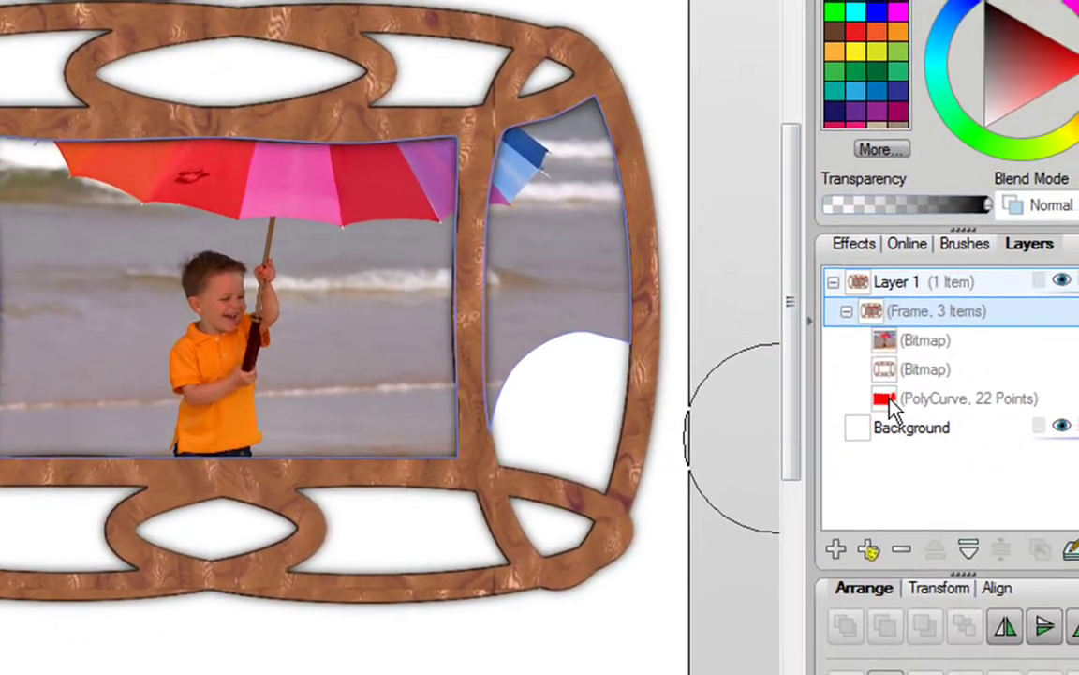
mouse_move(1034, 503)
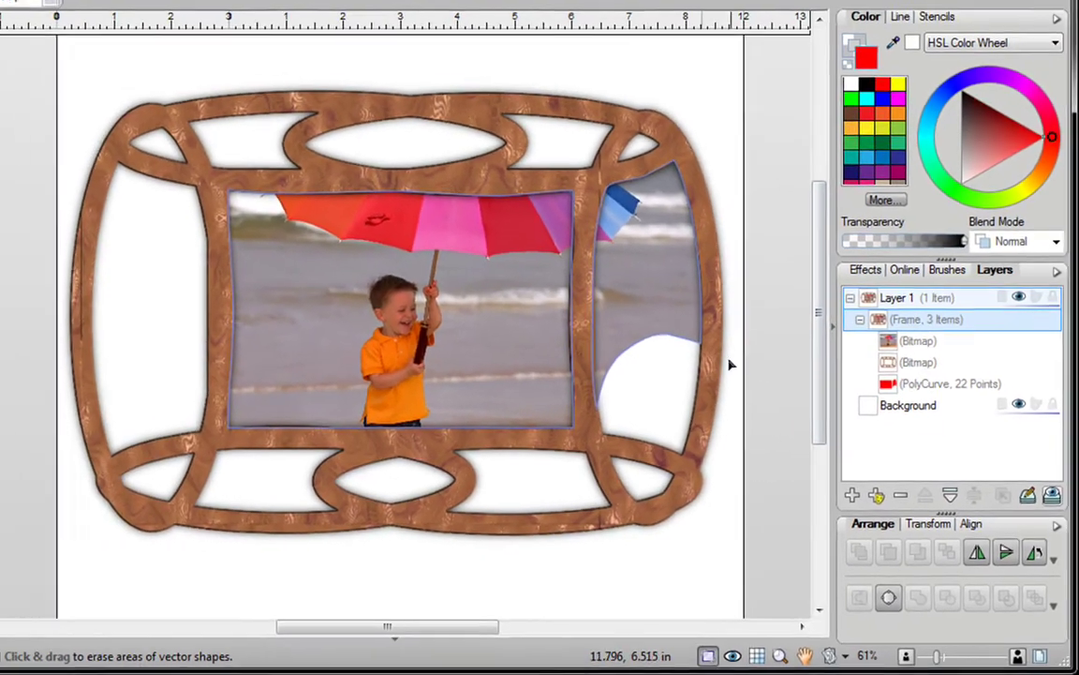
mouse_move(730, 365)
left_mouse_down()
mouse_move(676, 258)
mouse_move(672, 221)
mouse_move(657, 298)
mouse_move(662, 380)
left_mouse_up()
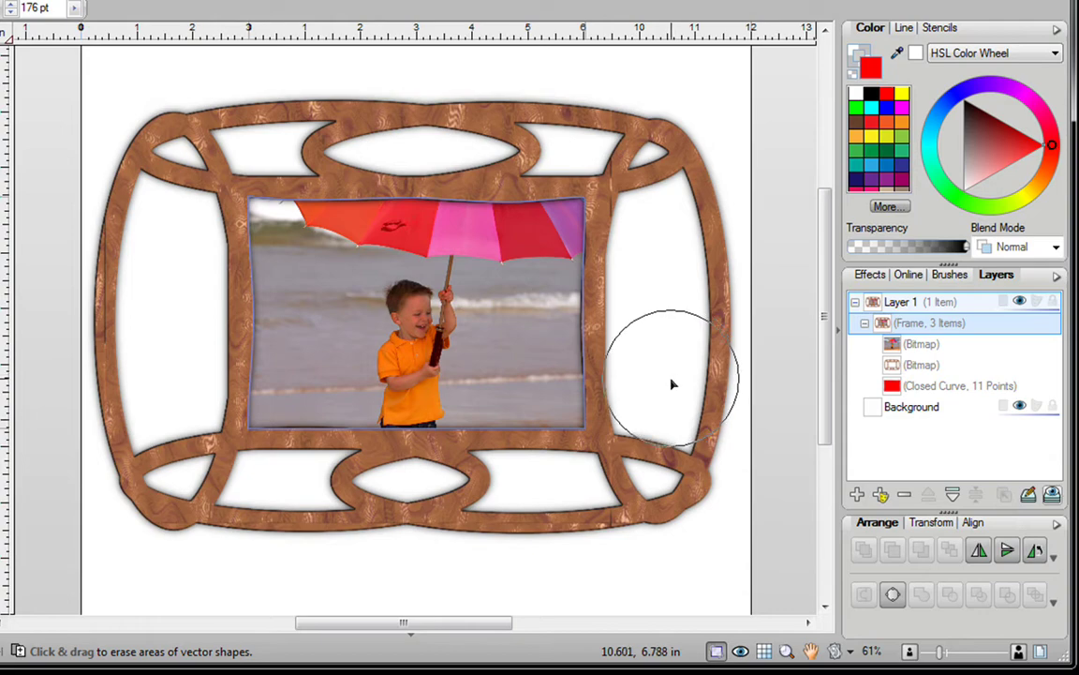
- Erase a small piece of the crop shape at the central opening's lower-right corner, undoing and redoing that erasure
left_click_drag(672, 407, 640, 422)
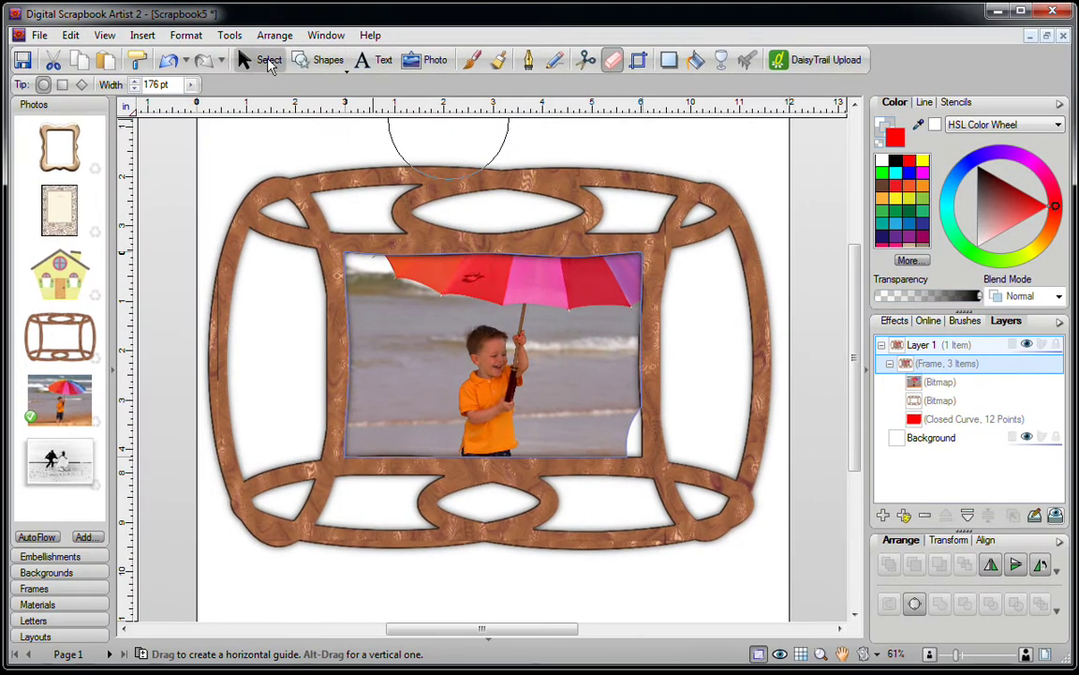
left_click(268, 61)
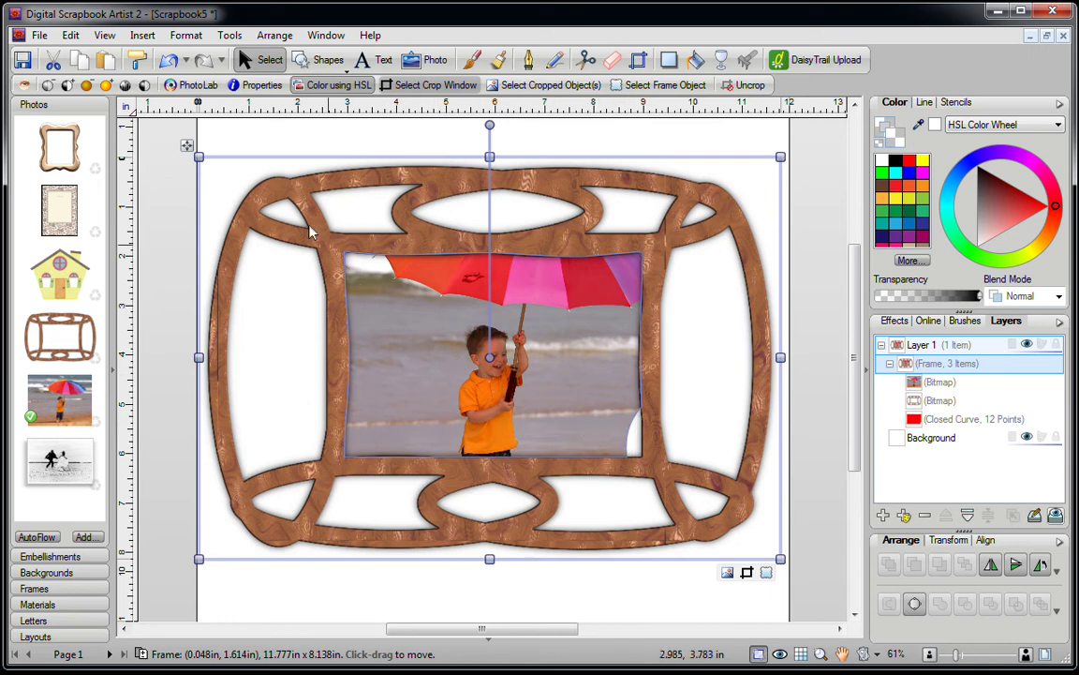
left_click(170, 61)
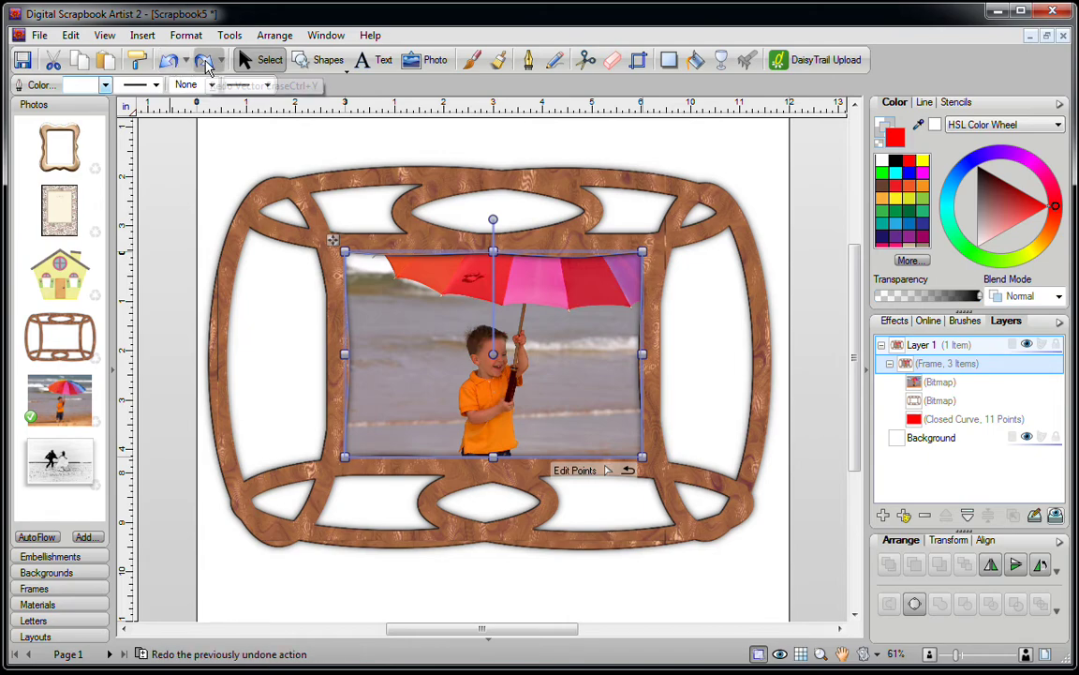
left_click(205, 62)
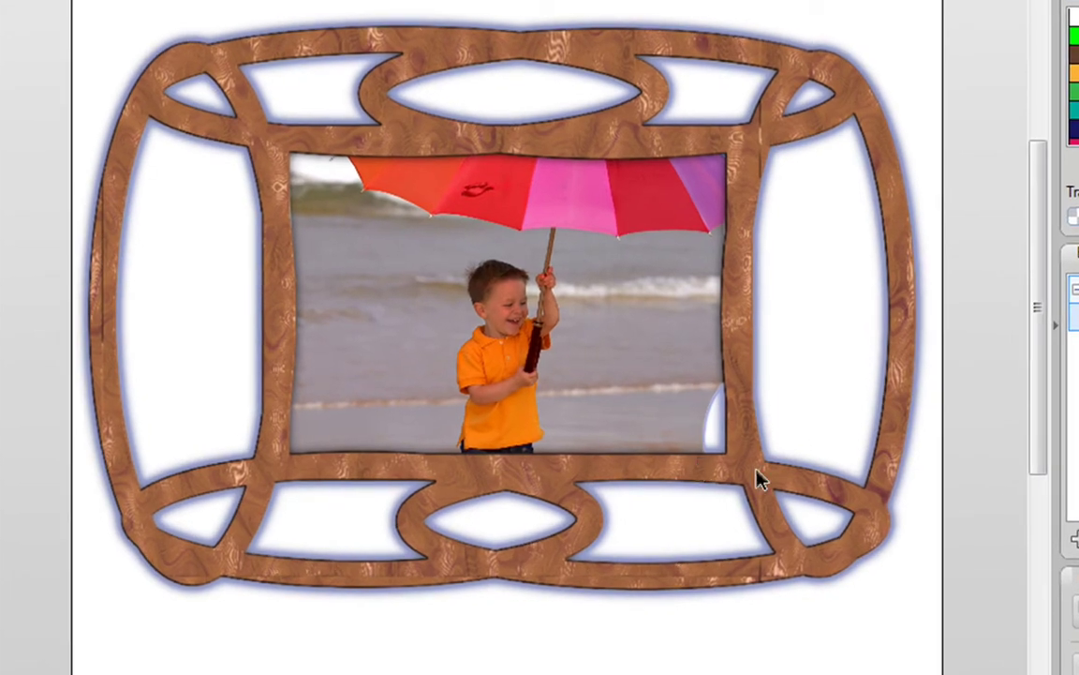
- Edit the points of the frame's crop window to extend the erased lower-right corner back to the central opening's corner
left_click(759, 480)
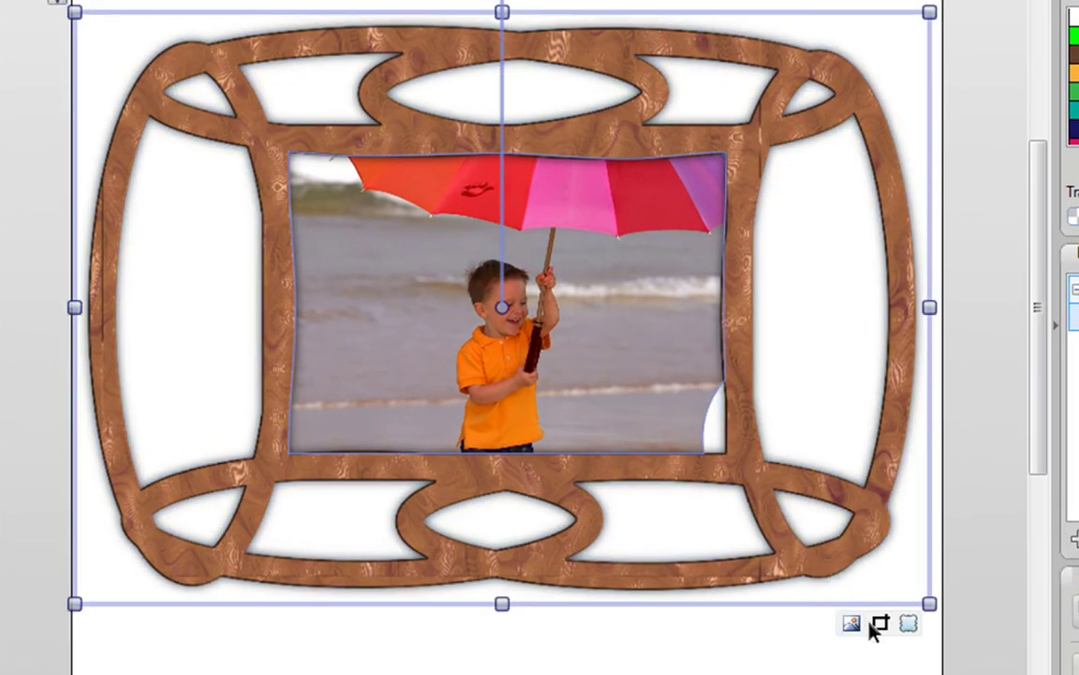
left_click(927, 659)
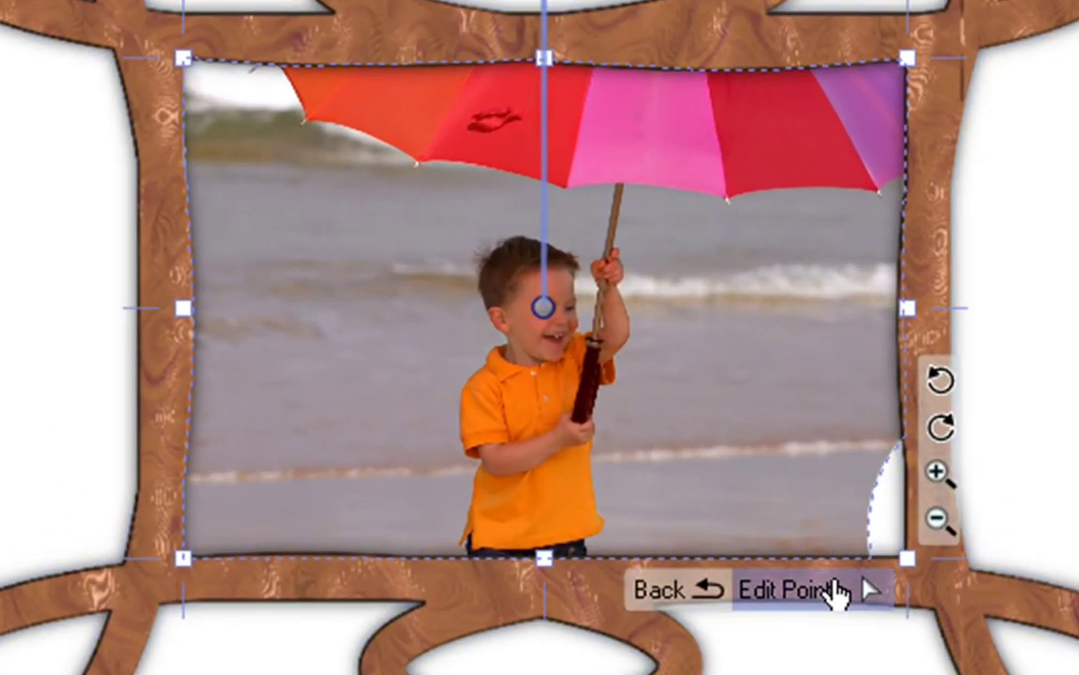
left_click(797, 601)
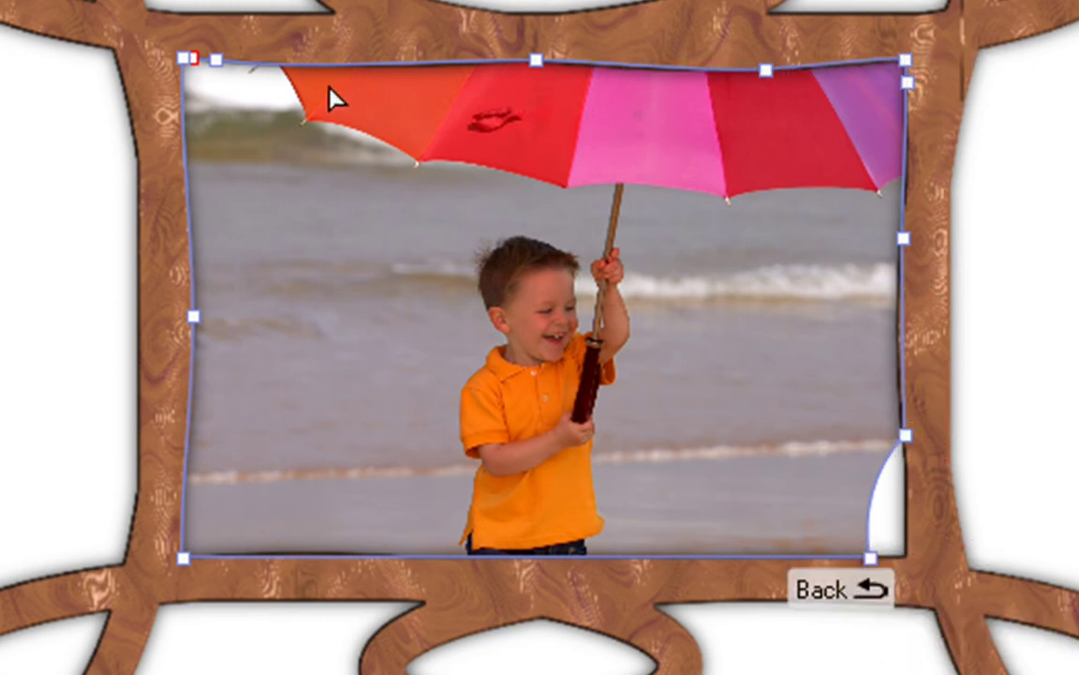
left_click(883, 551)
left_click_drag(888, 562, 911, 559)
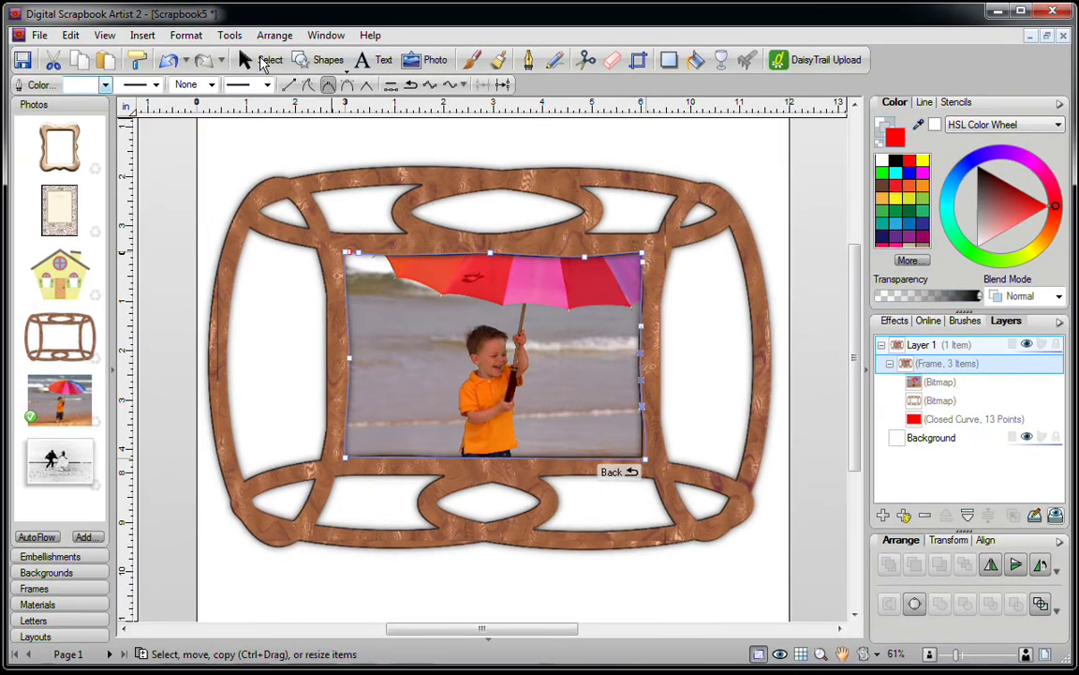
left_click(263, 62)
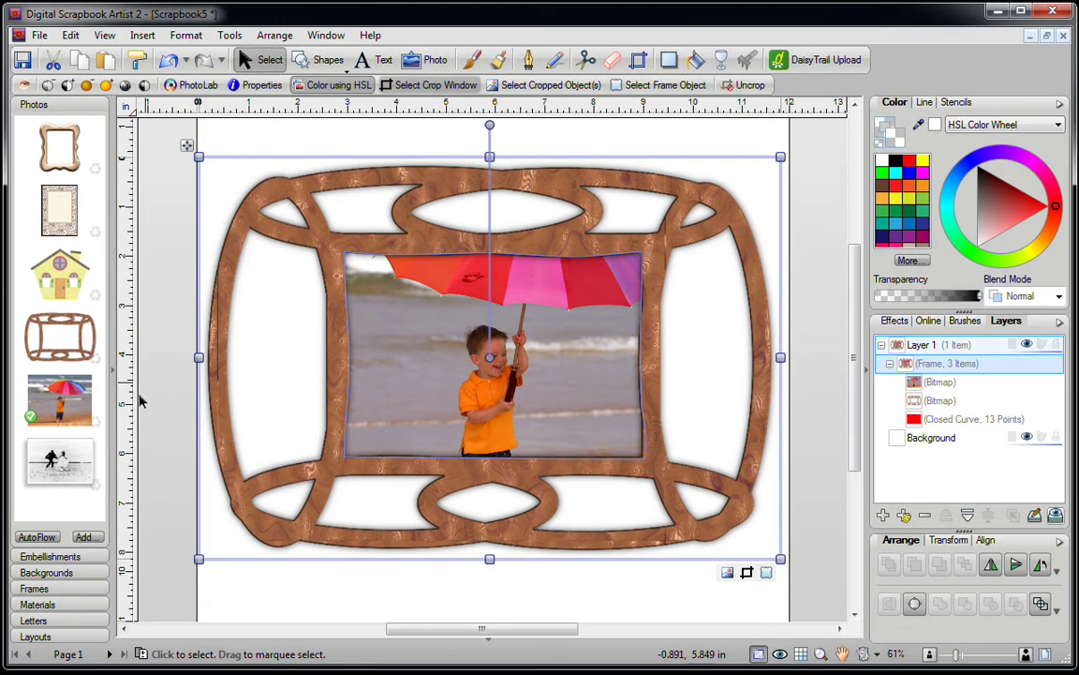
- Replace the wooden frame in the Frames collection with the edited version and delete the edited frame from the page
left_click(71, 591)
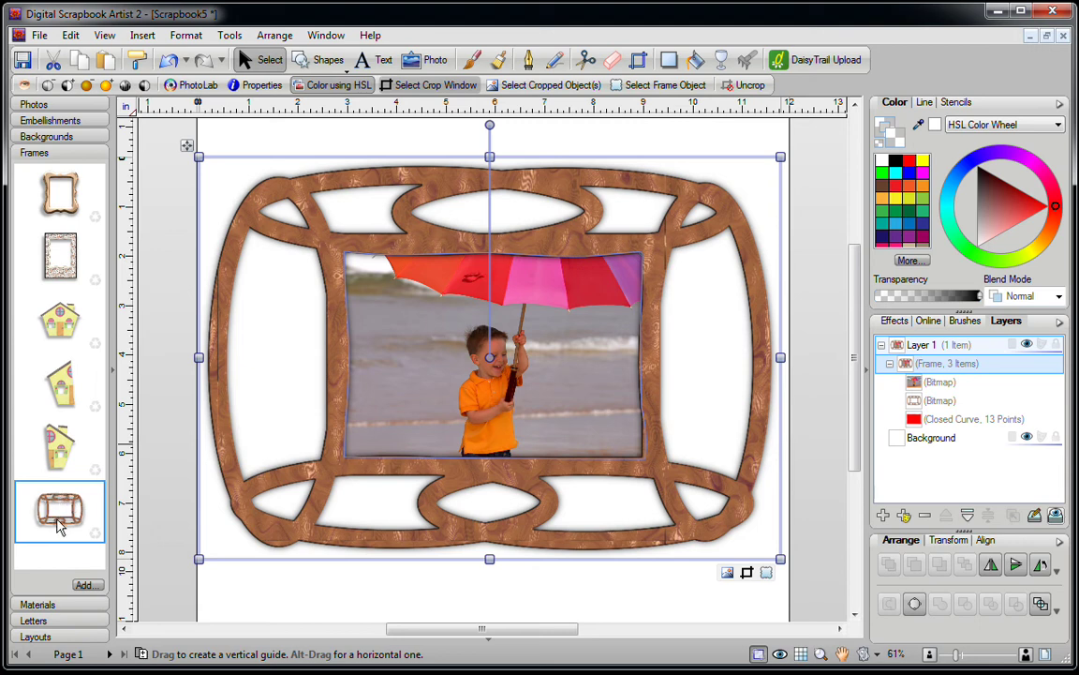
left_click(95, 531)
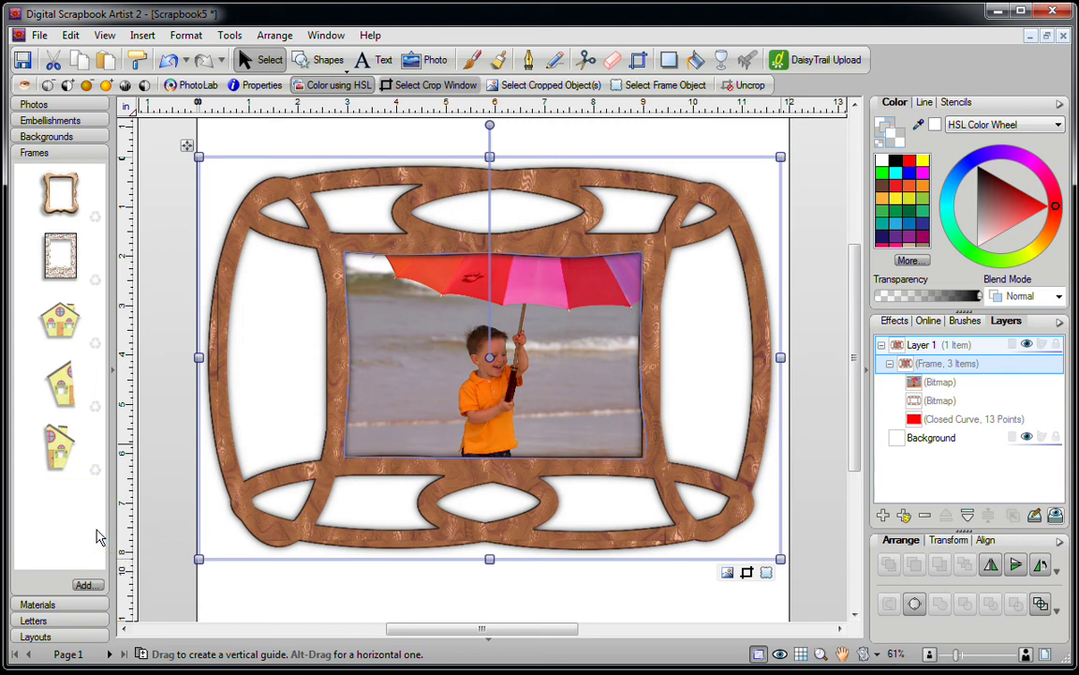
left_click_drag(245, 223, 64, 511)
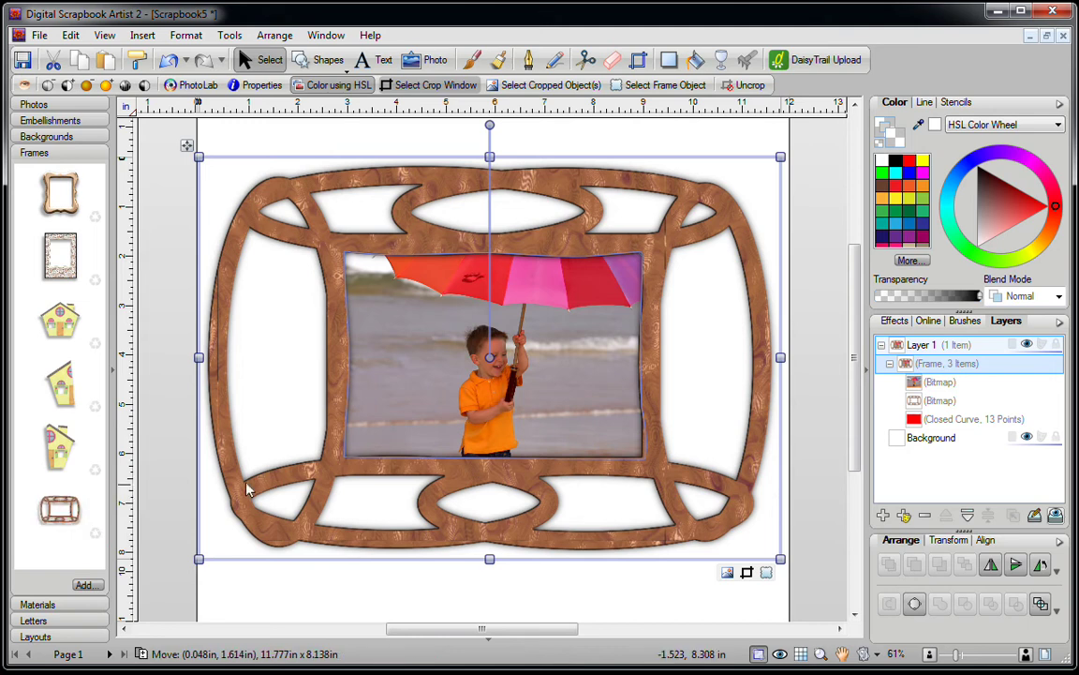
key("Delete")
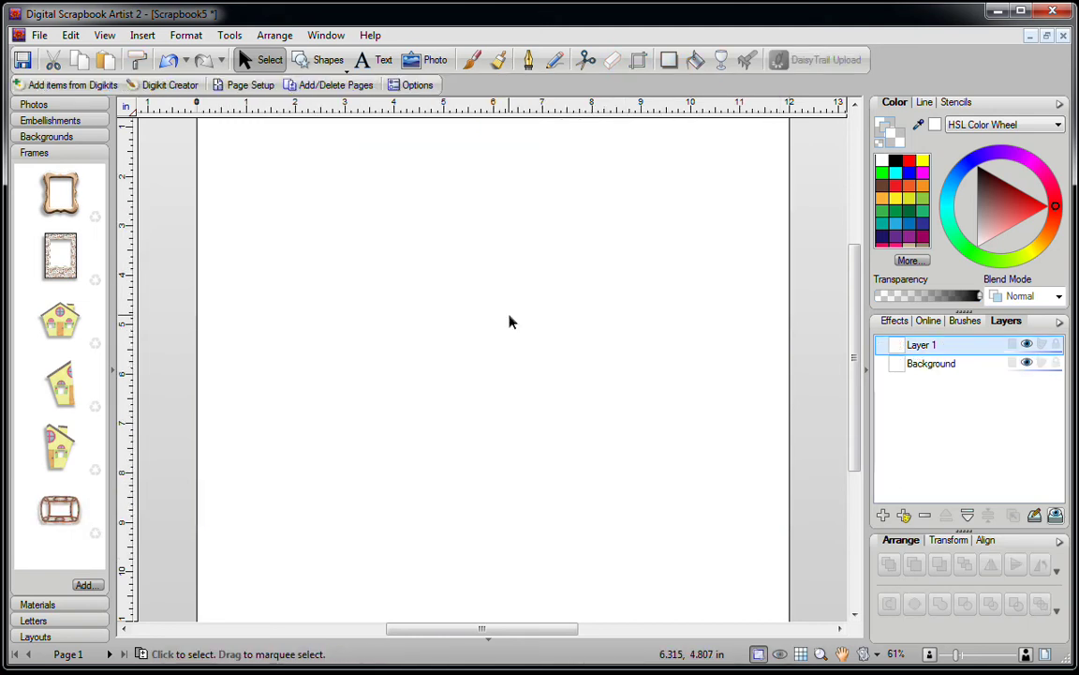
- Place the updated wooden frame on the page and fill it with the beach umbrella photo
left_click_drag(64, 528, 372, 375)
left_click(48, 104)
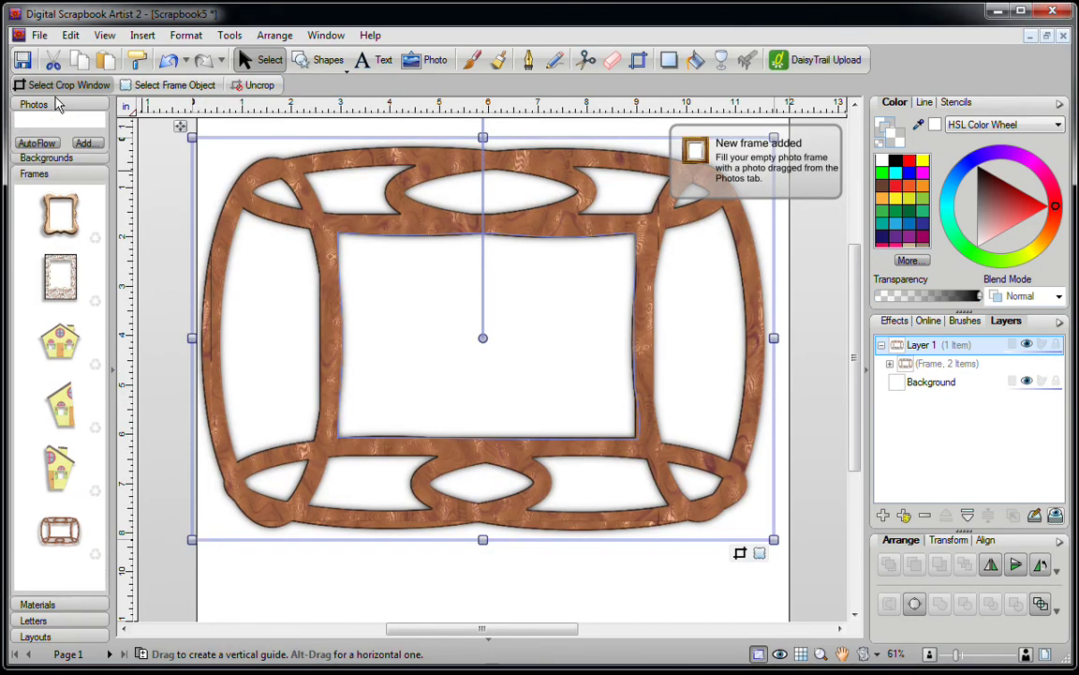
left_click_drag(59, 398, 447, 342)
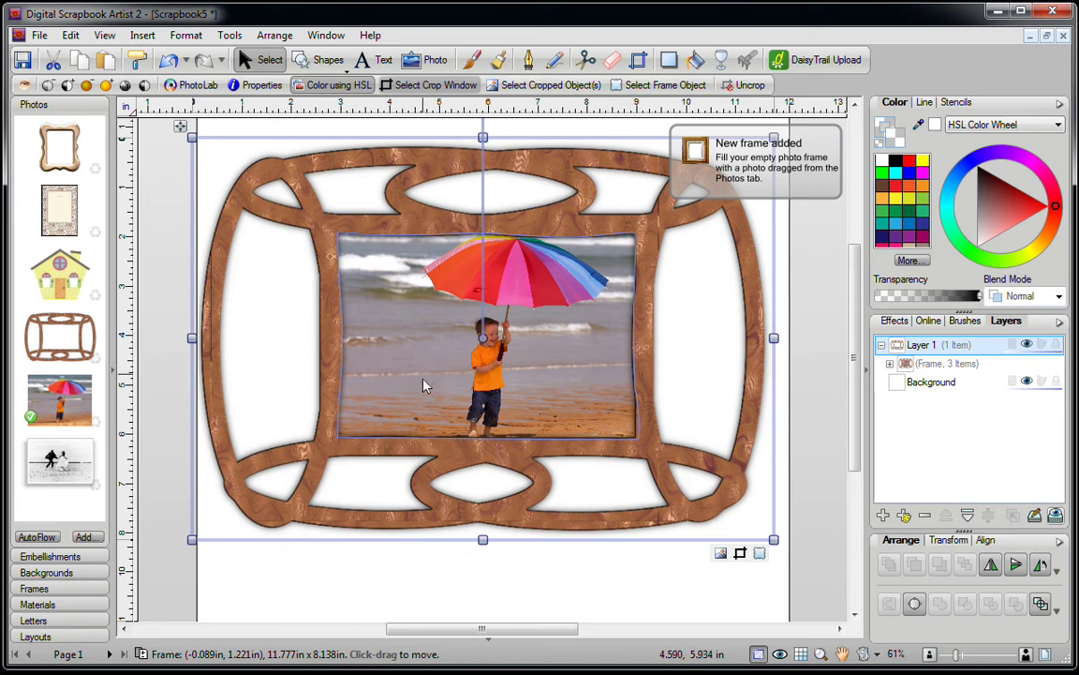
- Move the filled wooden frame slightly to the right on the page and deselect it
left_click(507, 577)
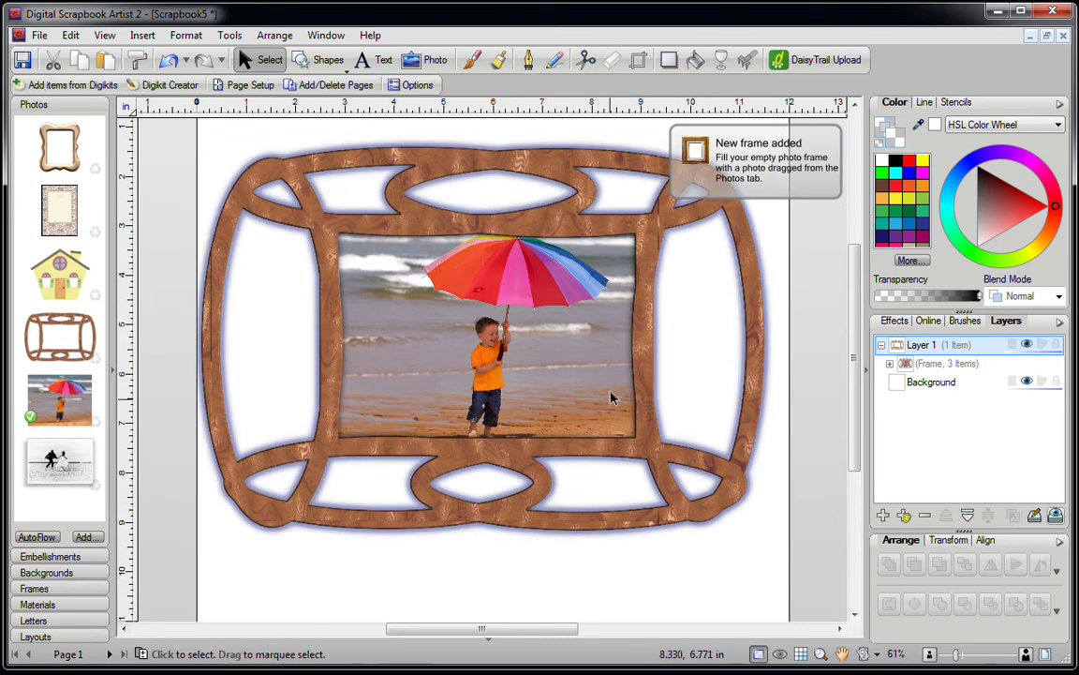
left_click_drag(559, 375, 565, 382)
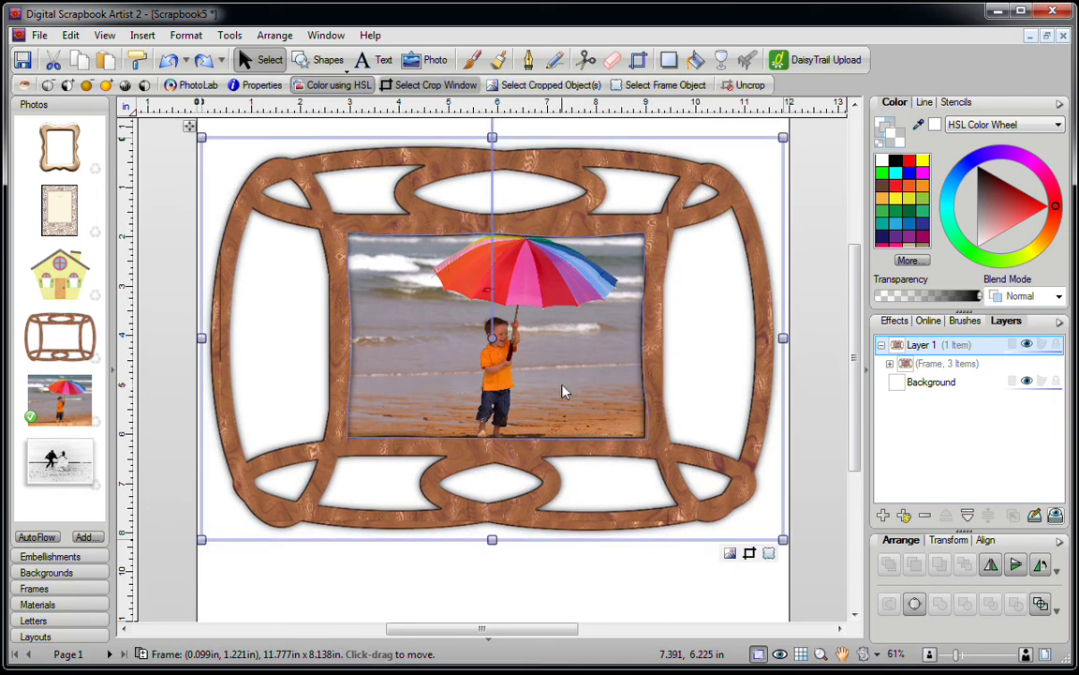
left_click(290, 596)
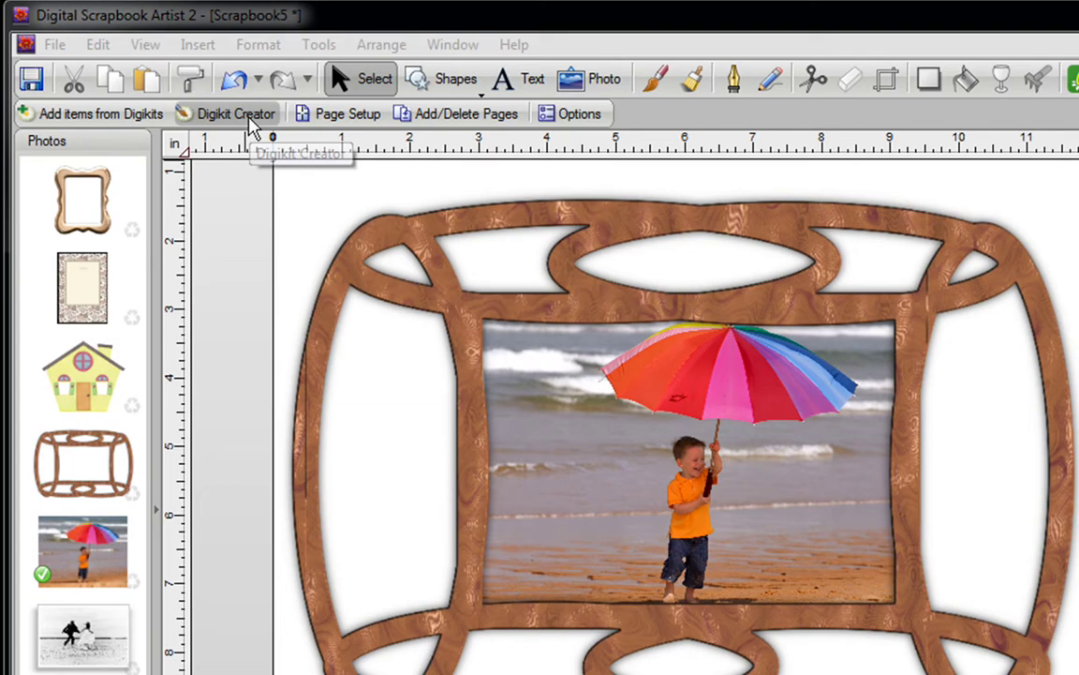
- Open the frames in the Digikit Creator and remove the whole-house frame
left_click(253, 129)
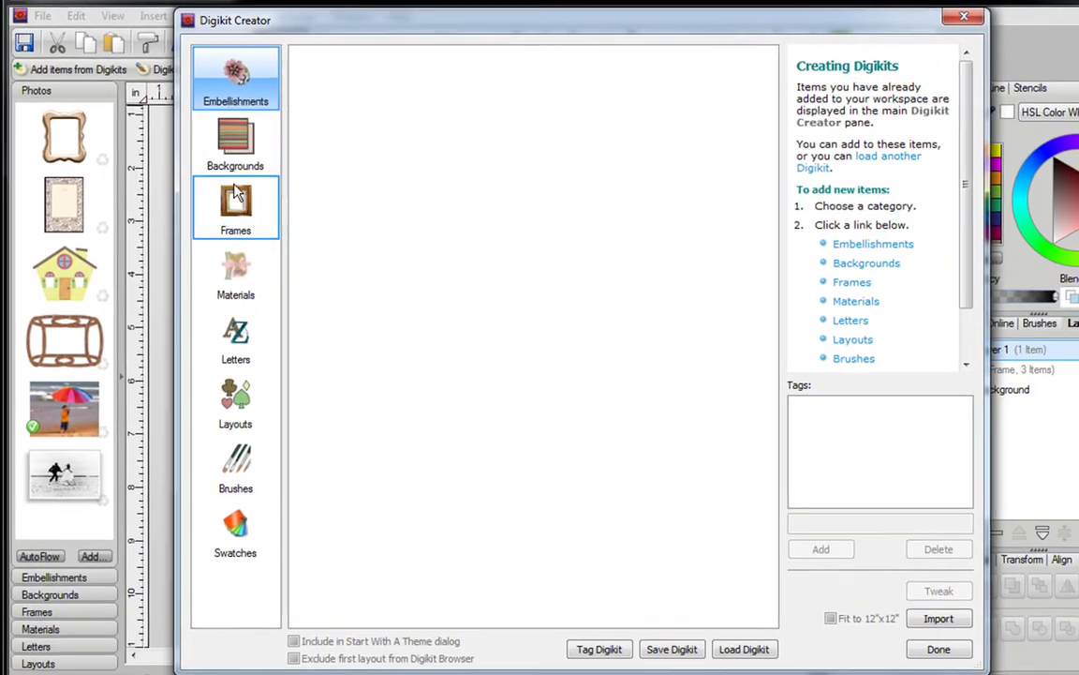
left_click(237, 198)
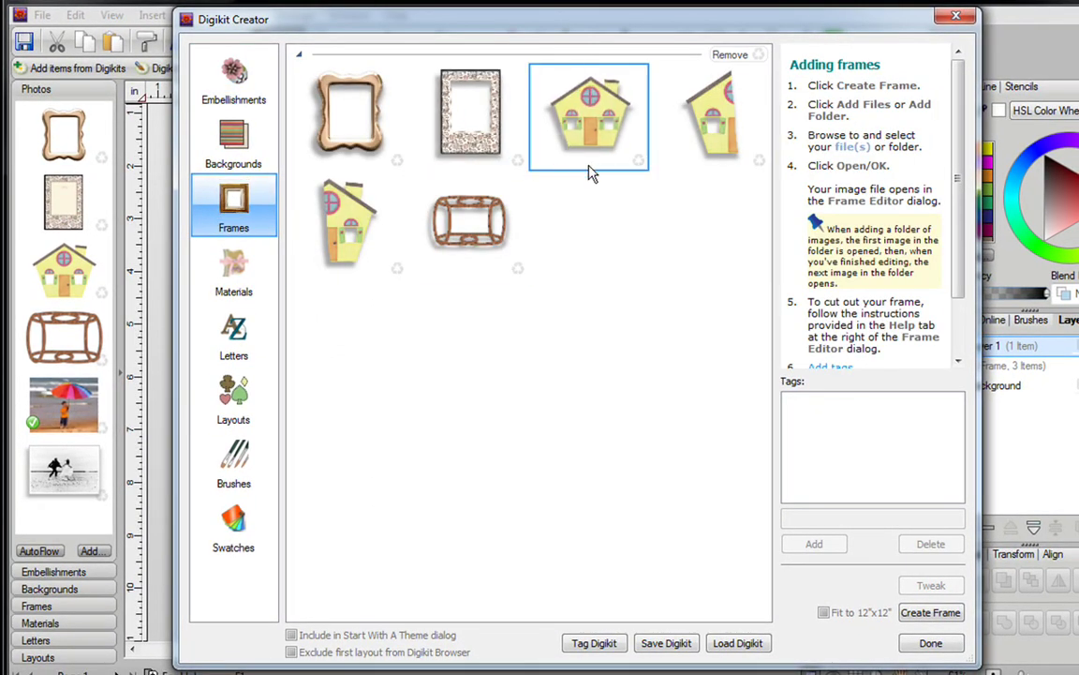
left_click(638, 161)
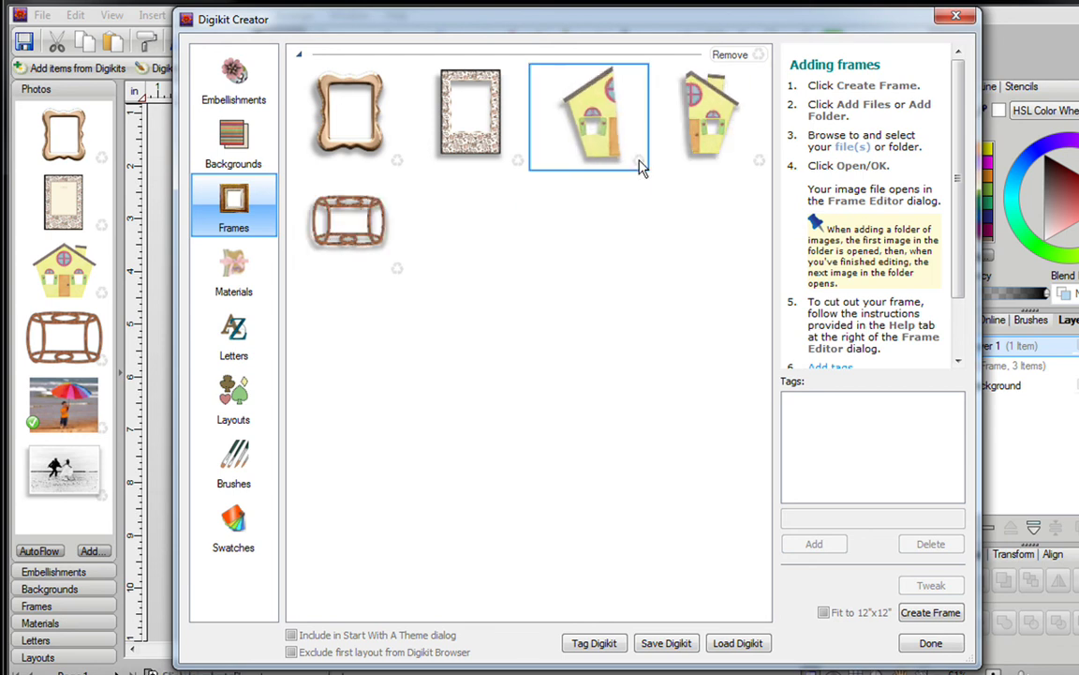